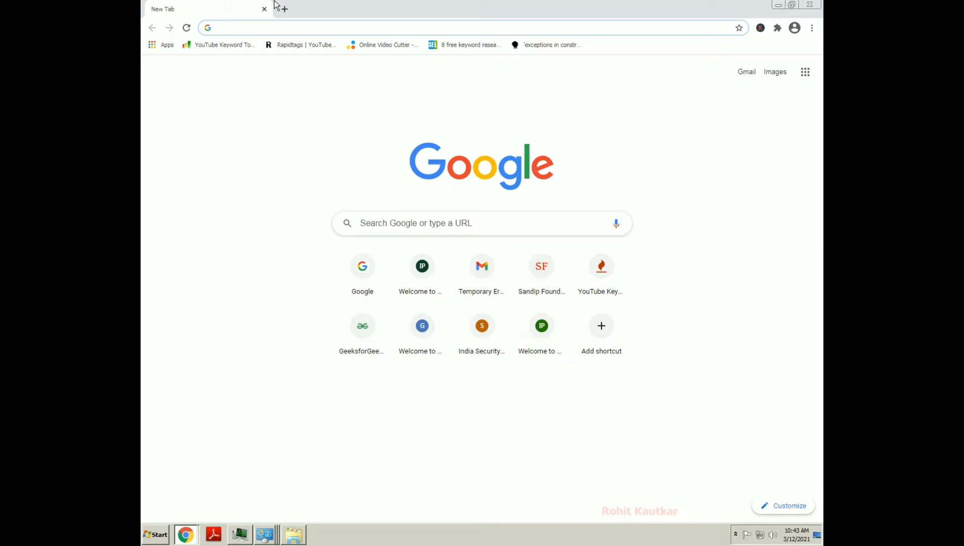
Open the website vpngate.net in the current browser tab
click(228, 27)
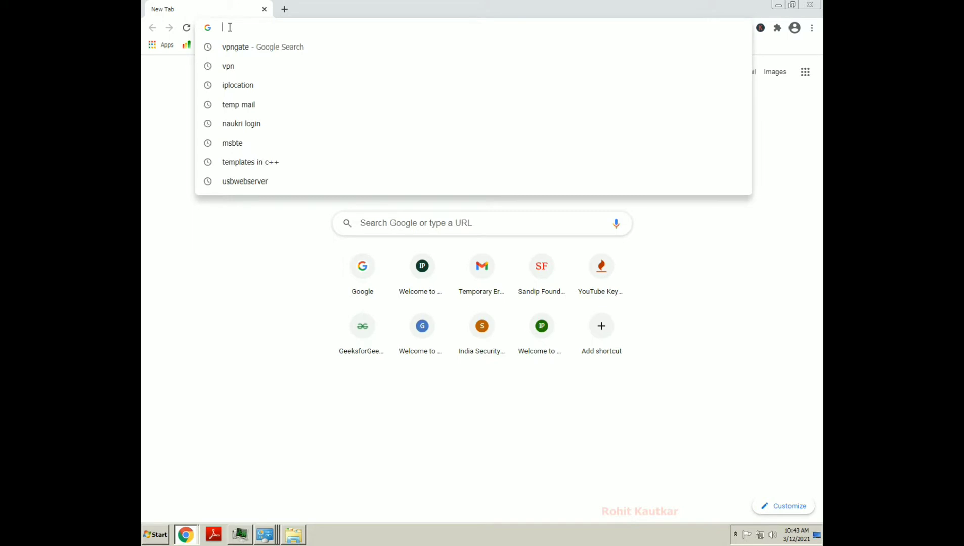
text(v)
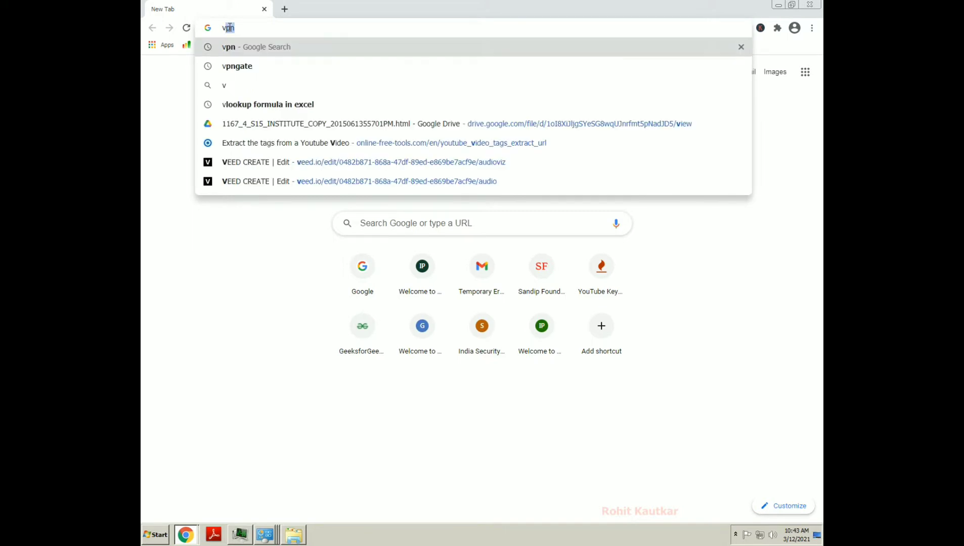
text(pnga)
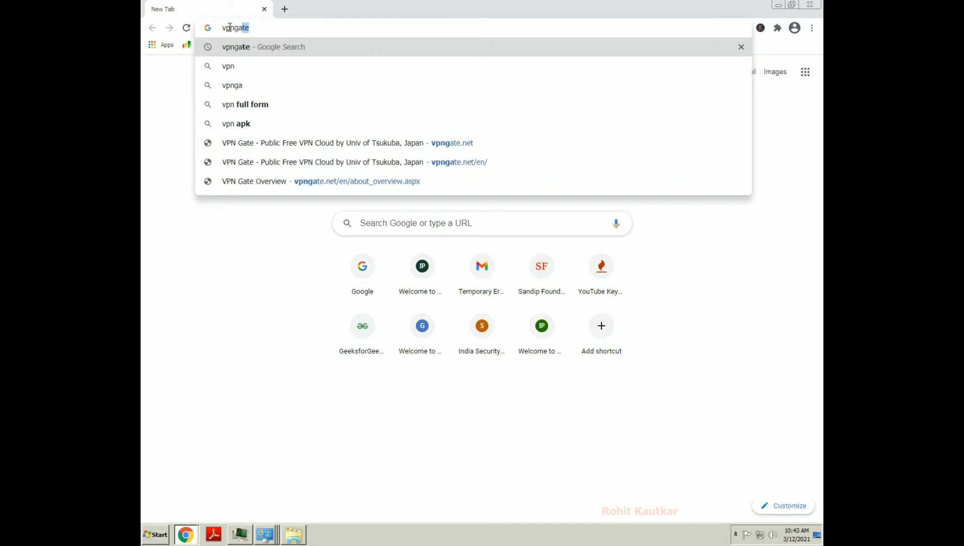
text(te.net)
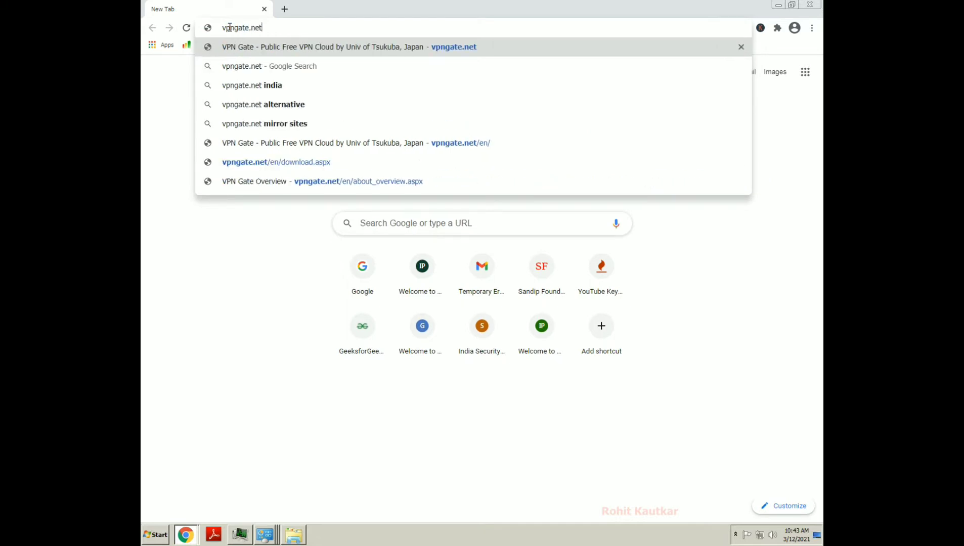
key(F7)
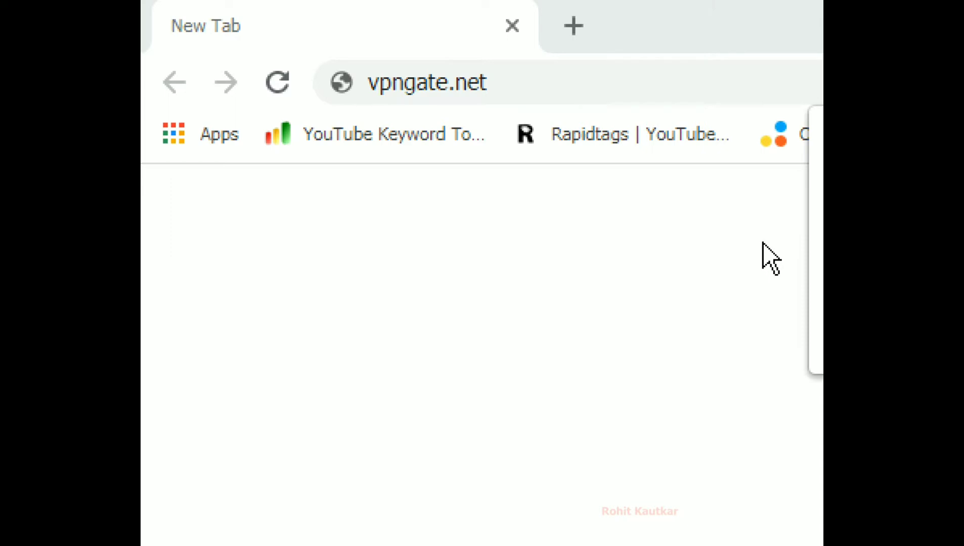
click(577, 106)
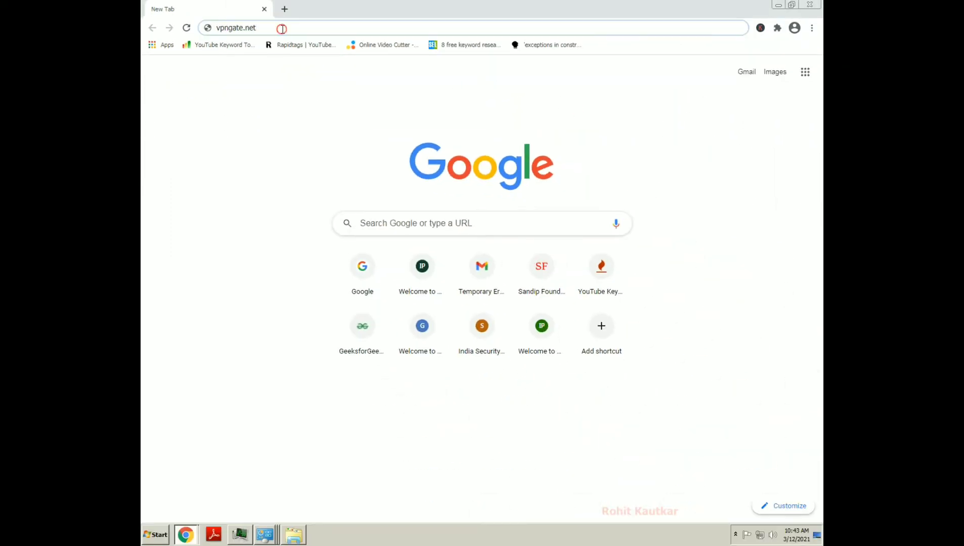
key(Return)
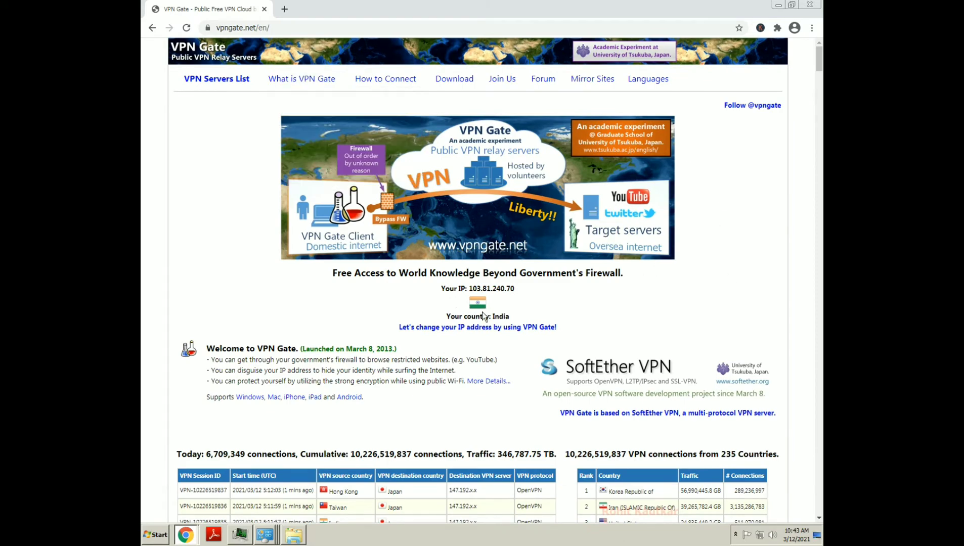
Examine the current IP address and country and the protocol filters above the public relay server list
scroll(510, 321, down, 7)
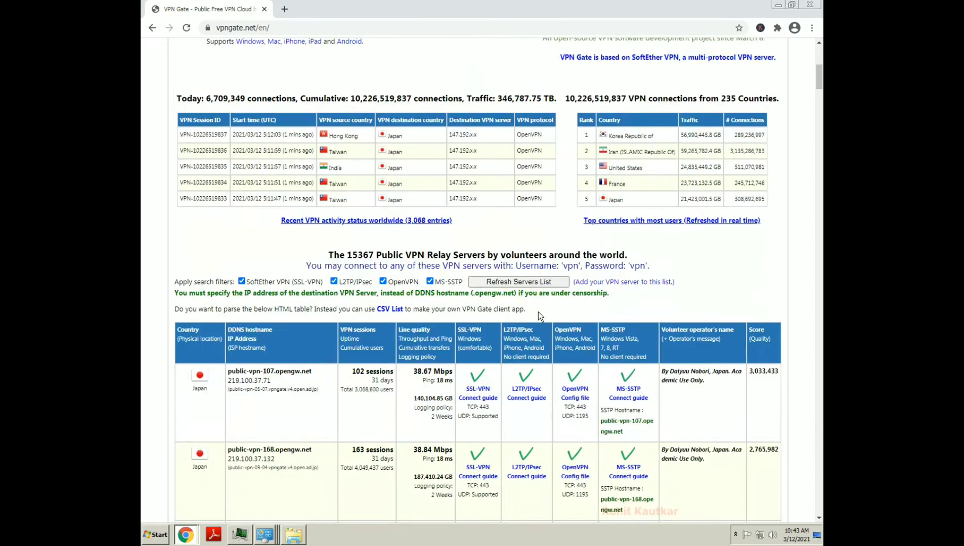
scroll(515, 244, up, 5)
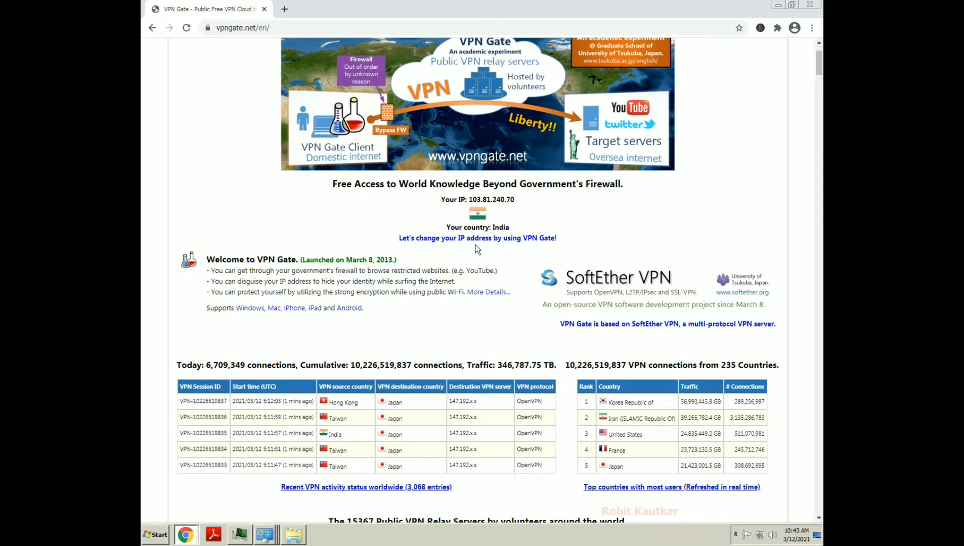
scroll(478, 249, down, 3)
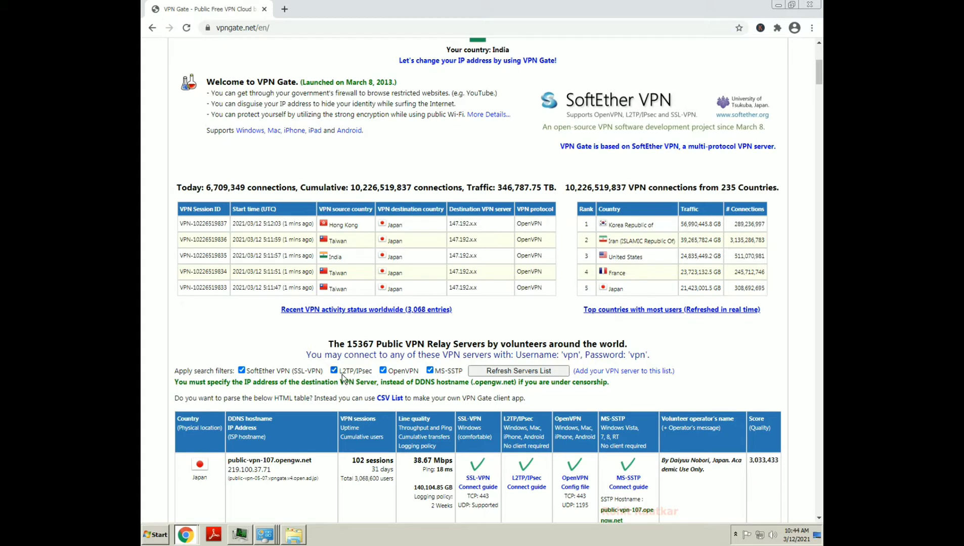
drag(339, 375, 371, 373)
scroll(437, 298, up, 1)
scroll(437, 298, up, 1)
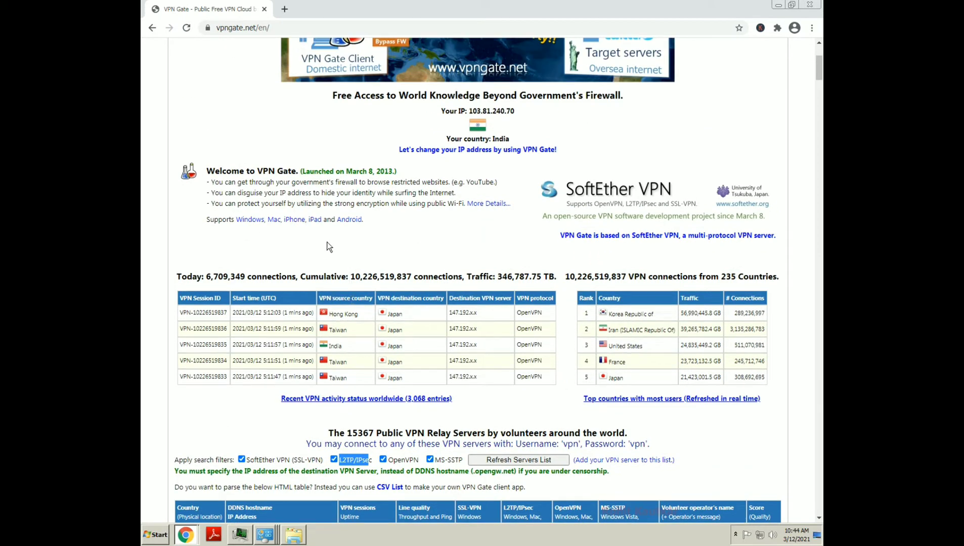
Turn off the SoftEther VPN, OpenVPN and MS-SSTP search filters, keeping only L2TP/IPsec selected
scroll(385, 388, down, 7)
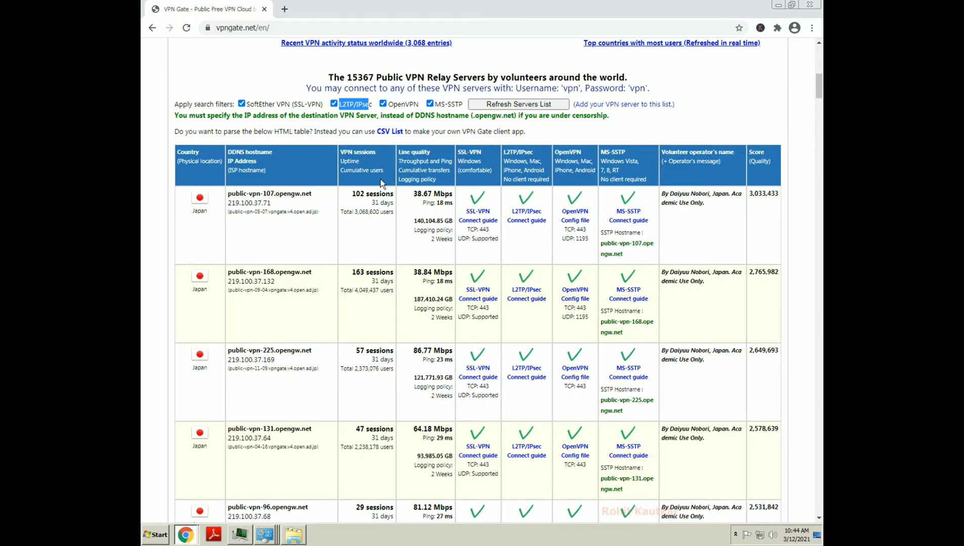
click(242, 104)
click(383, 104)
click(429, 103)
click(347, 104)
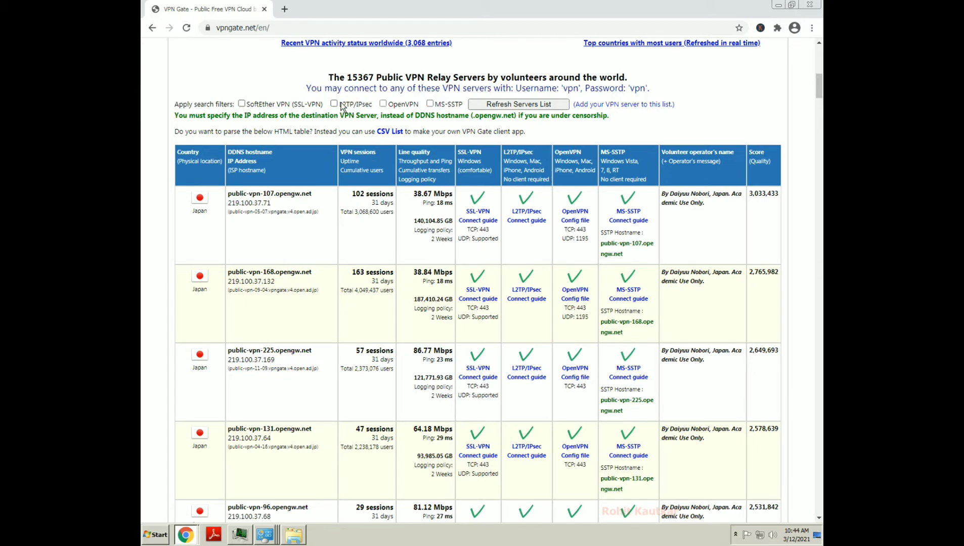
drag(370, 105, 334, 107)
key(F7)
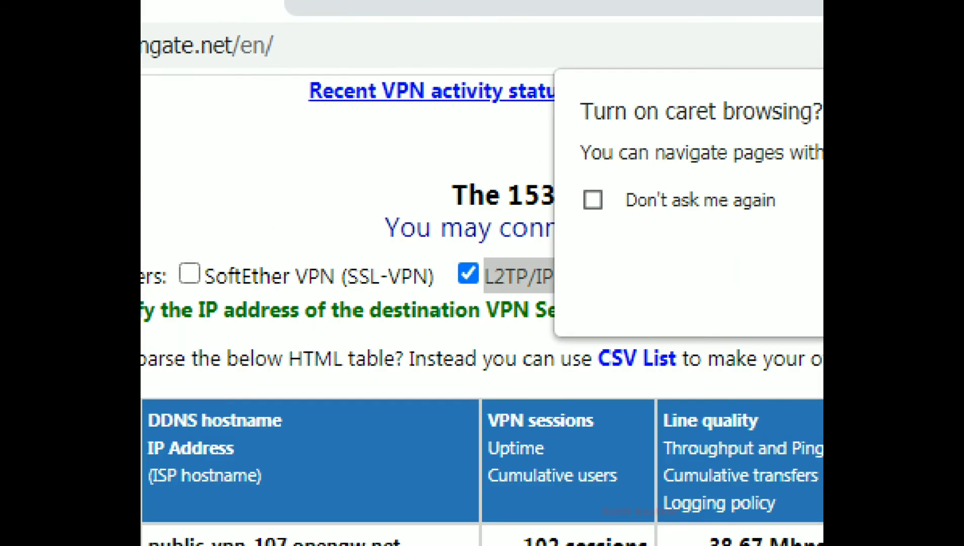
click(711, 198)
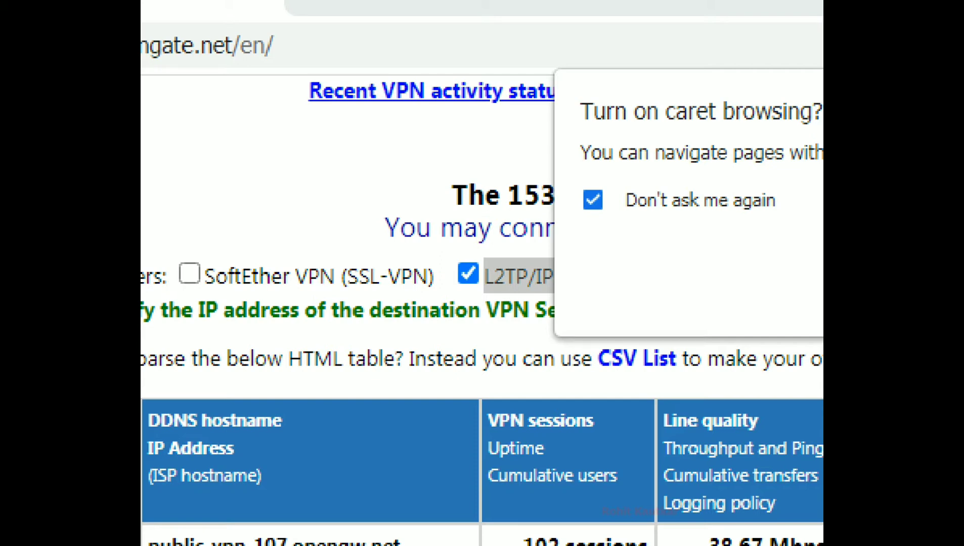
click(594, 202)
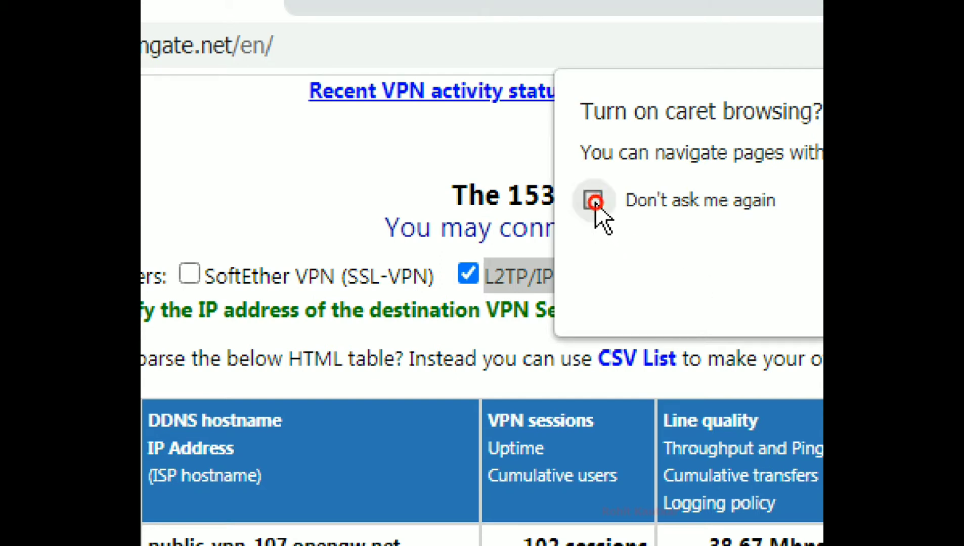
click(595, 203)
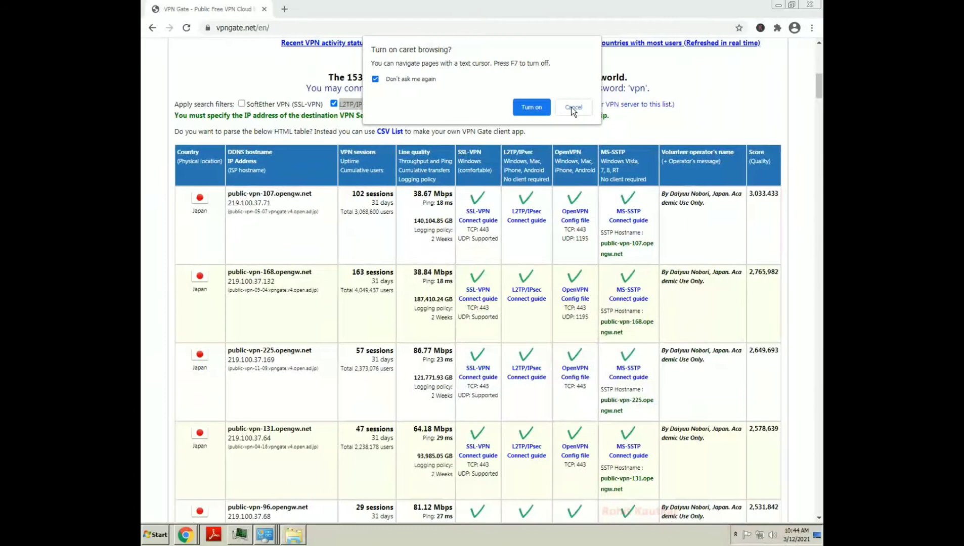
click(575, 109)
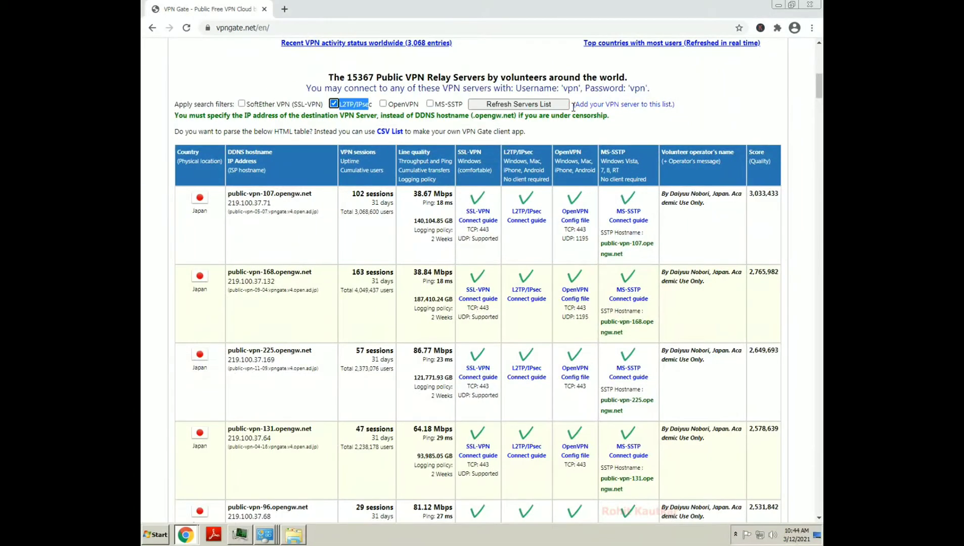
Refresh the VPN servers list with the L2TP/IPsec filter applied
triple_click(354, 105)
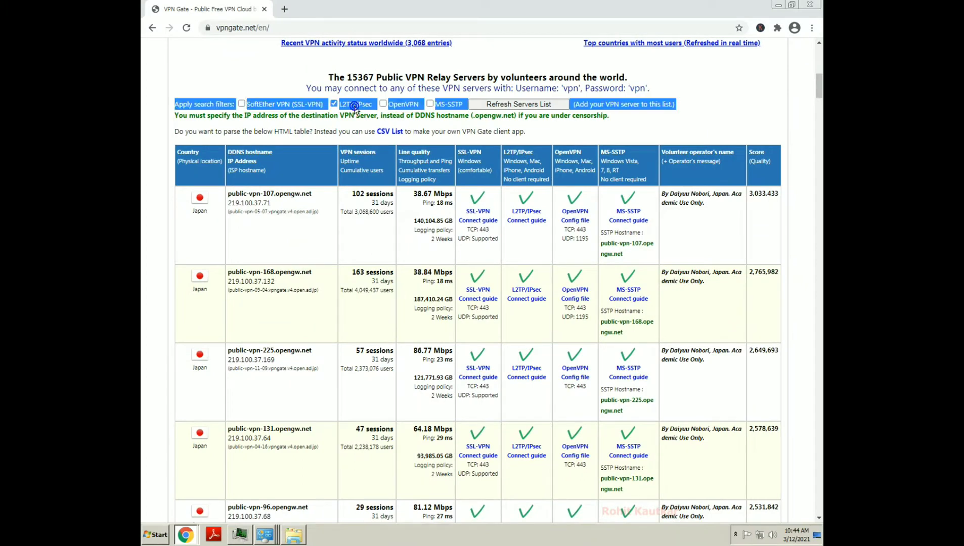
click(354, 105)
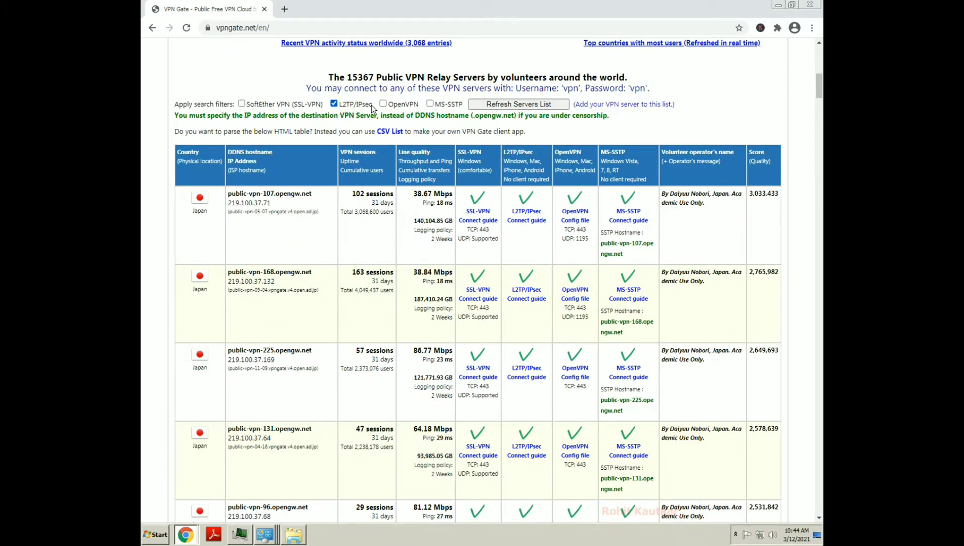
click(515, 106)
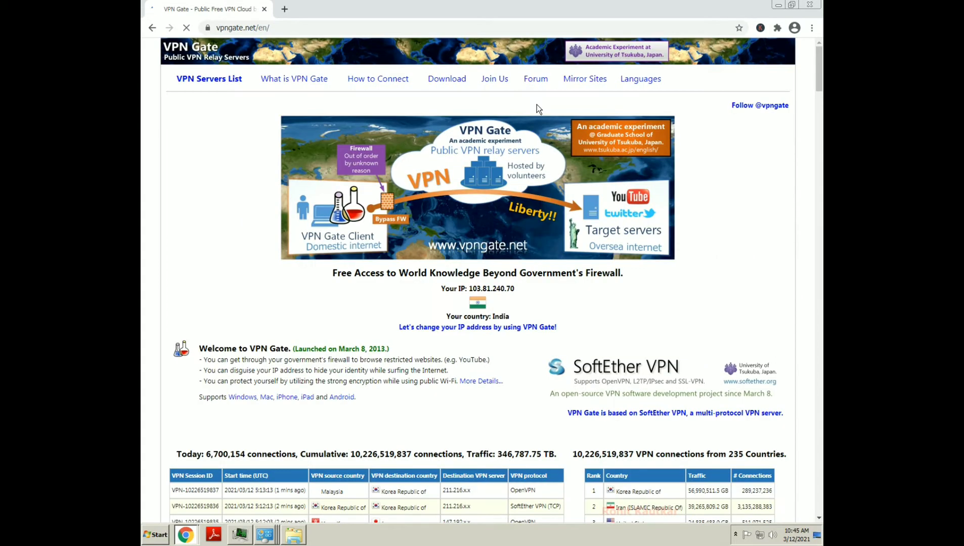
Examine the filtered server list, checking the country, DDNS hostname and IP address of the servers
scroll(522, 379, down, 10)
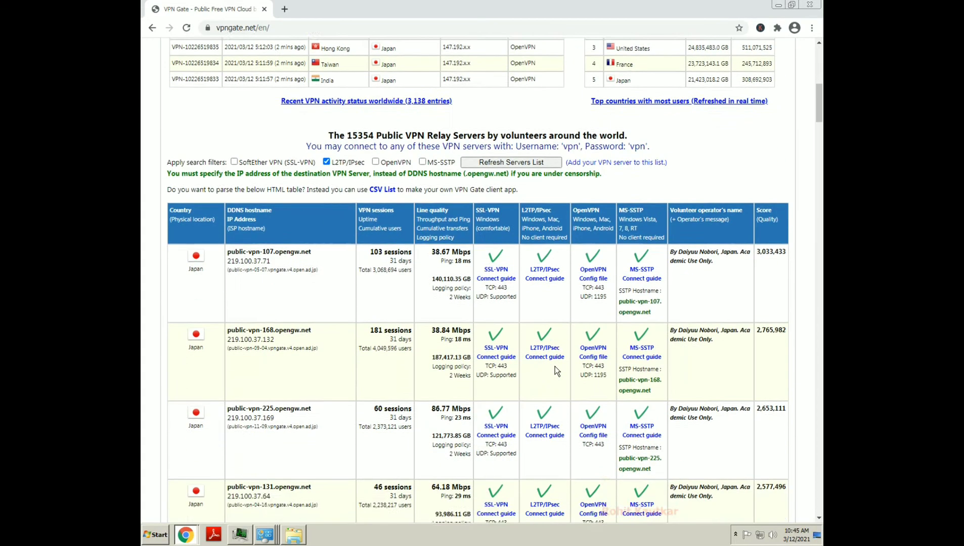
scroll(555, 367, down, 5)
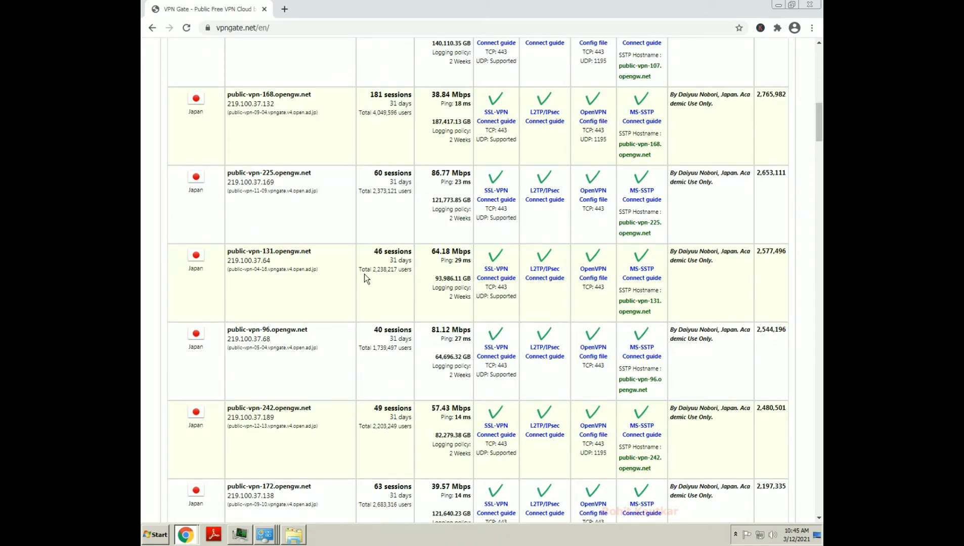
scroll(364, 285, up, 5)
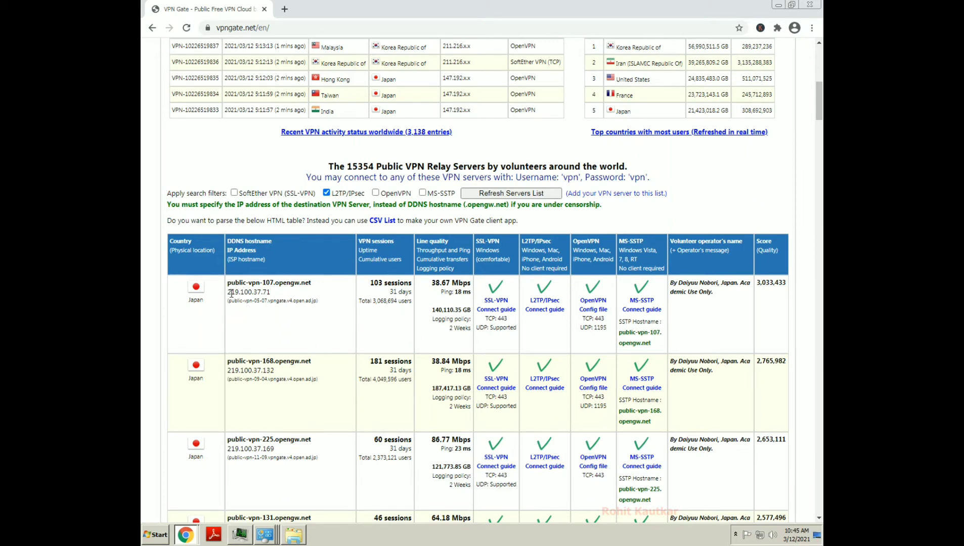
drag(228, 284, 319, 302)
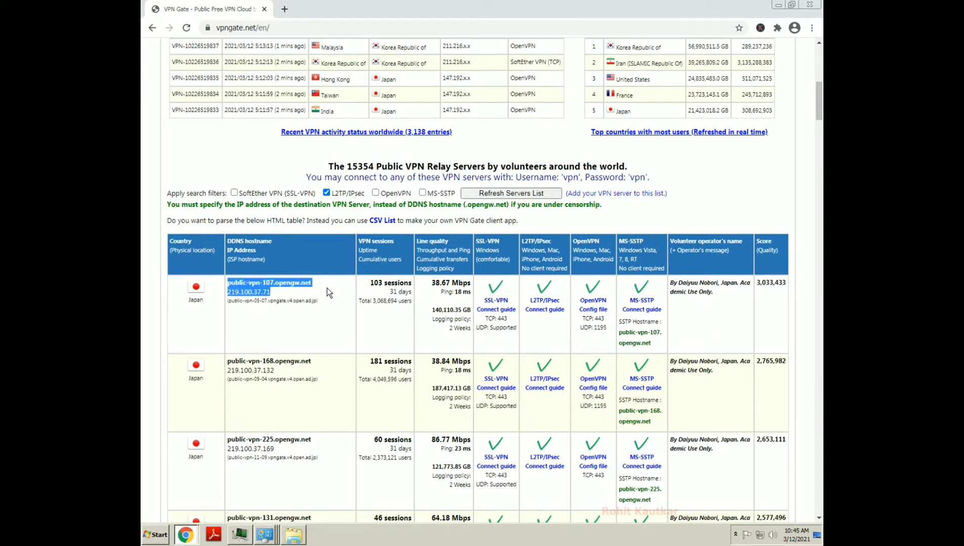
scroll(249, 308, down, 2)
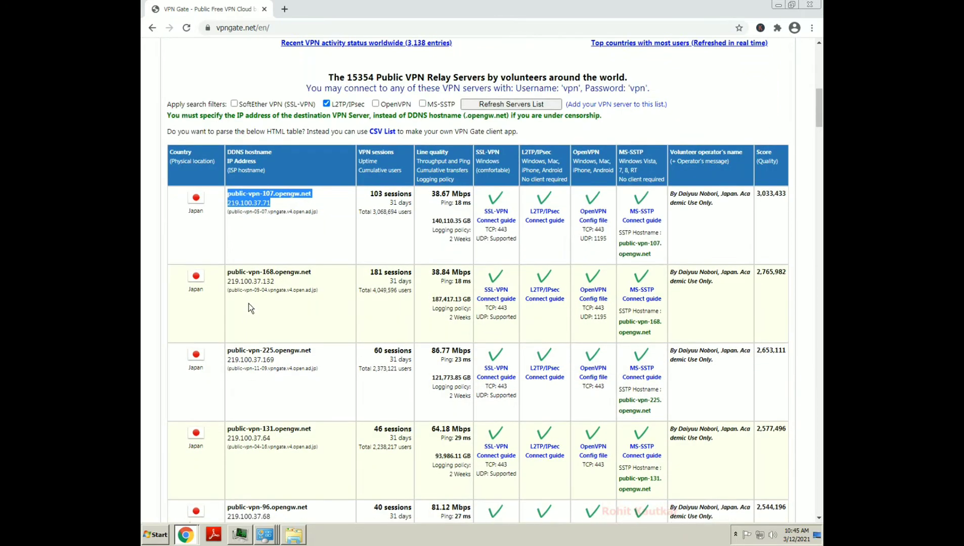
click(169, 153)
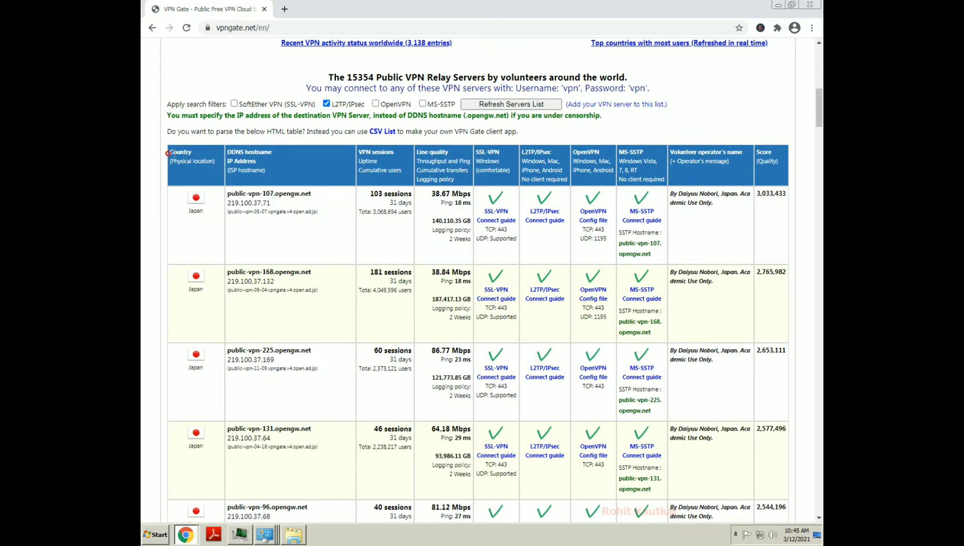
double_click(187, 213)
drag(228, 194, 315, 195)
click(303, 195)
drag(276, 351, 311, 350)
click(294, 351)
scroll(294, 351, down, 7)
scroll(294, 351, down, 7)
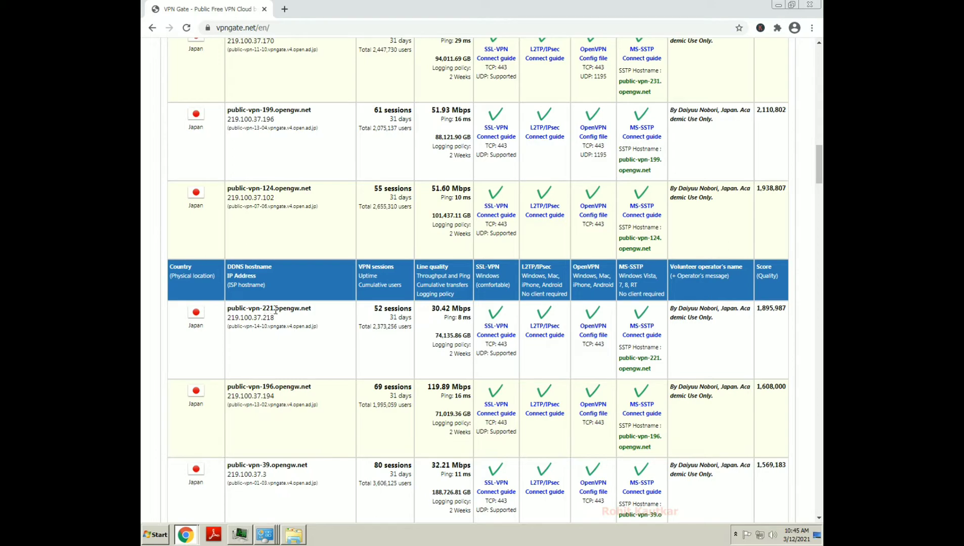
drag(276, 309, 310, 309)
Copy the DDNS hostname public-vpn-107.opengw.net from the first Japanese server in the list
scroll(315, 310, up, 15)
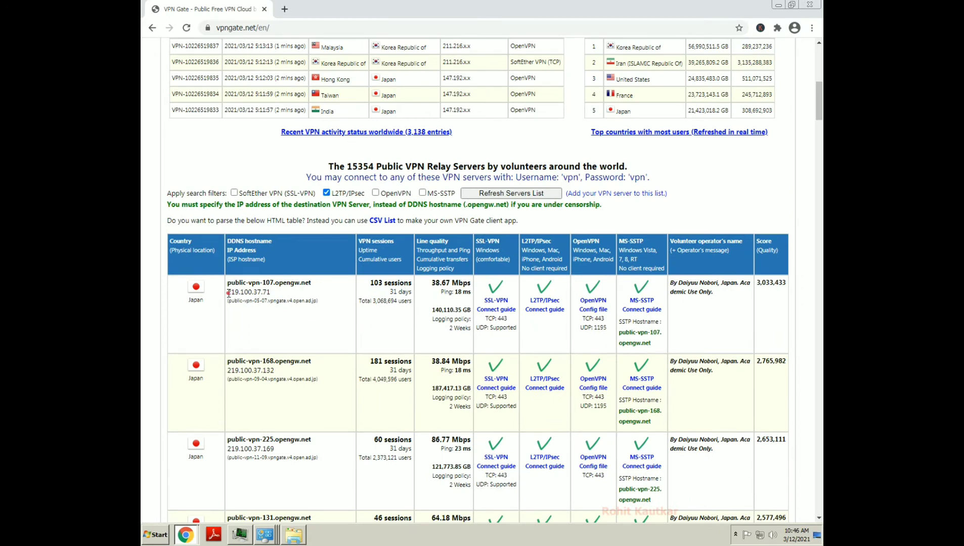
drag(229, 294, 276, 293)
triple_click(281, 283)
right_click(281, 284)
click(303, 290)
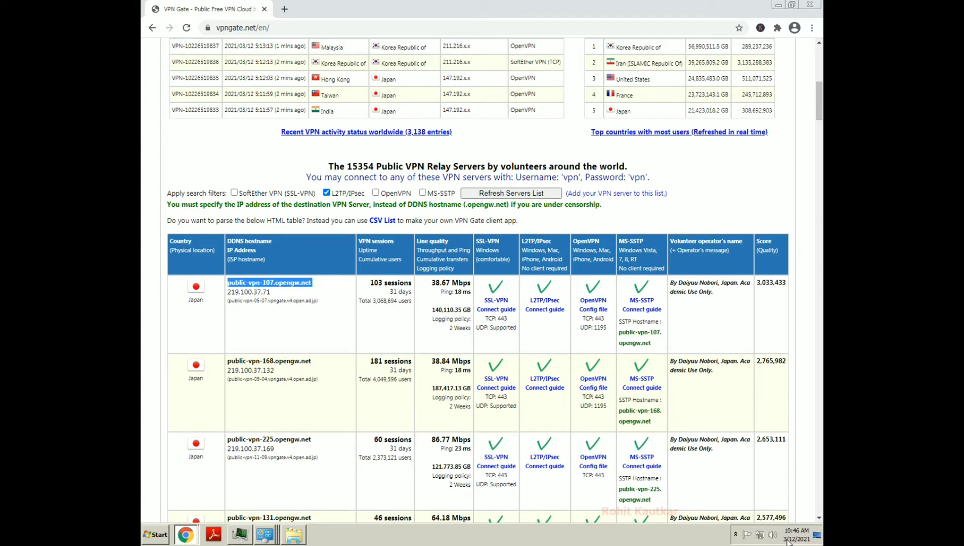
Switch to the Windows Network and Sharing Center and maximize its window
right_click(762, 538)
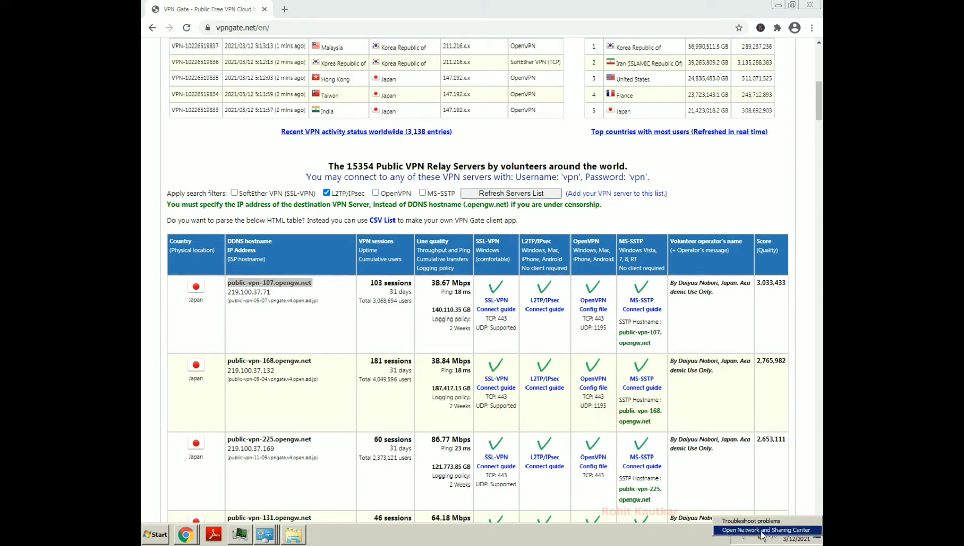
click(762, 531)
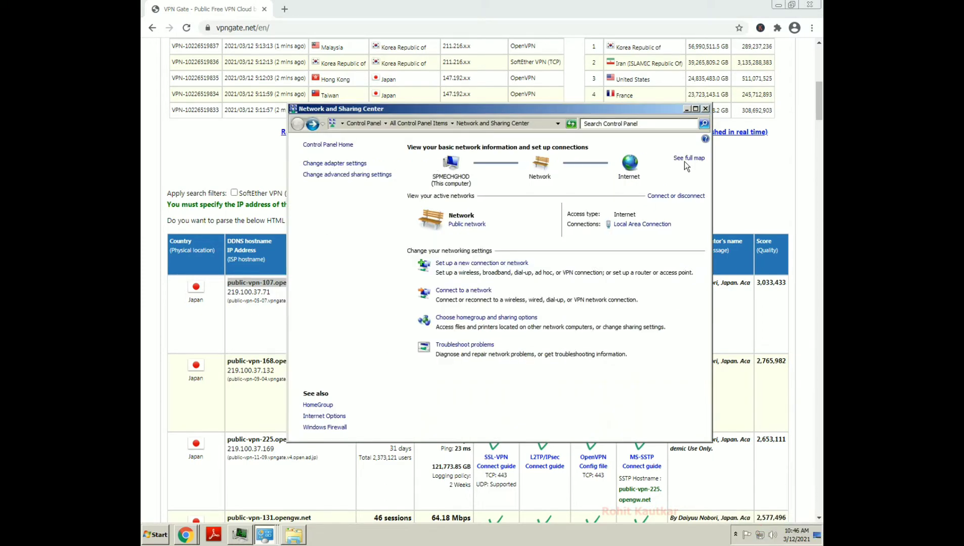
double_click(532, 108)
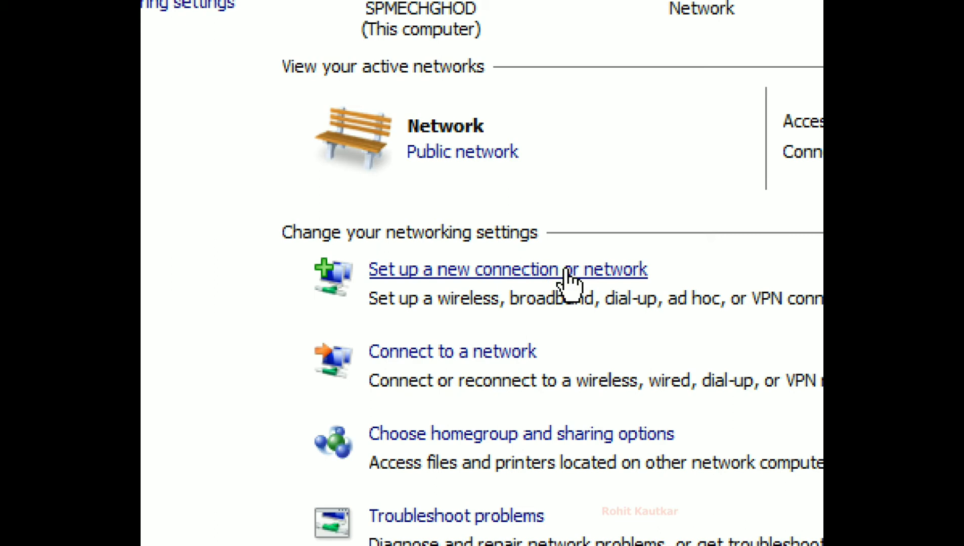
Start setting up a new workplace connection that uses the existing Internet connection (VPN)
click(567, 276)
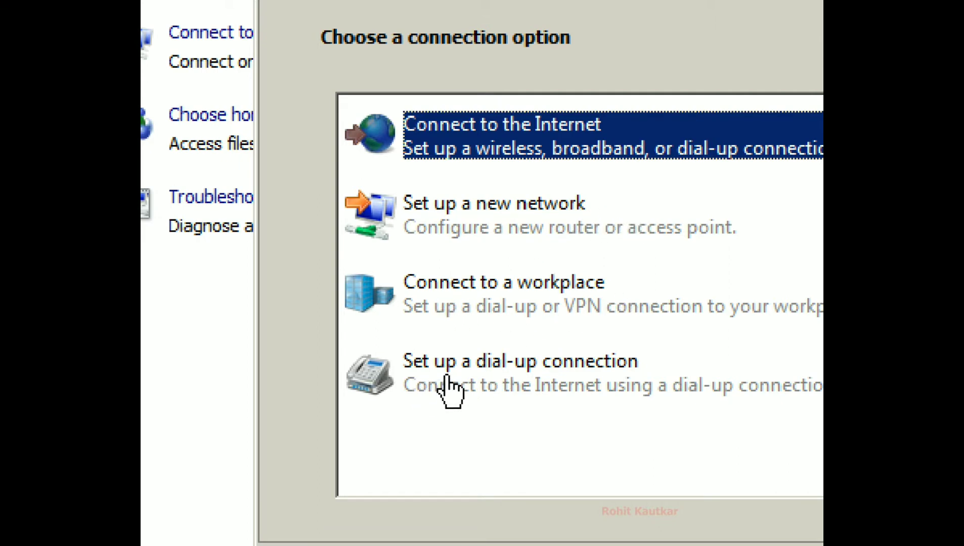
click(467, 293)
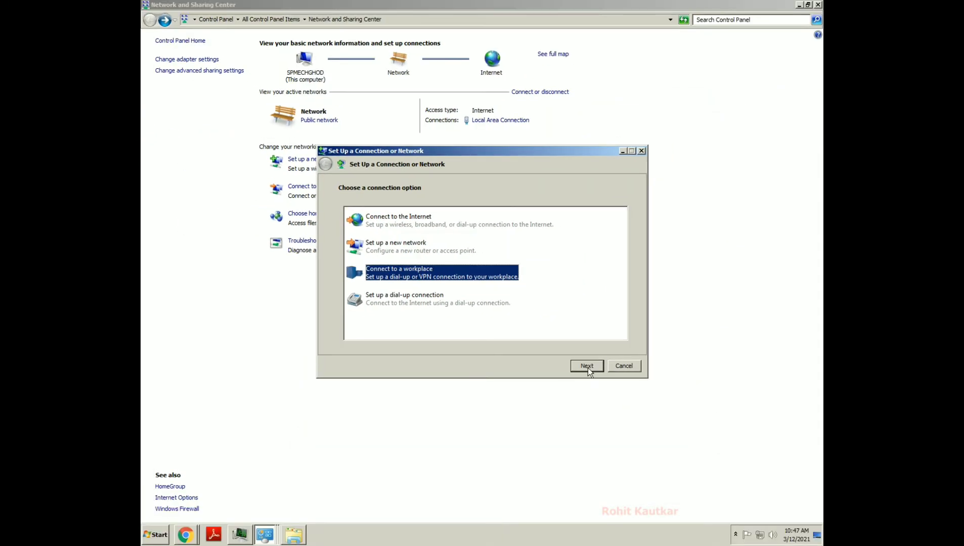
click(587, 366)
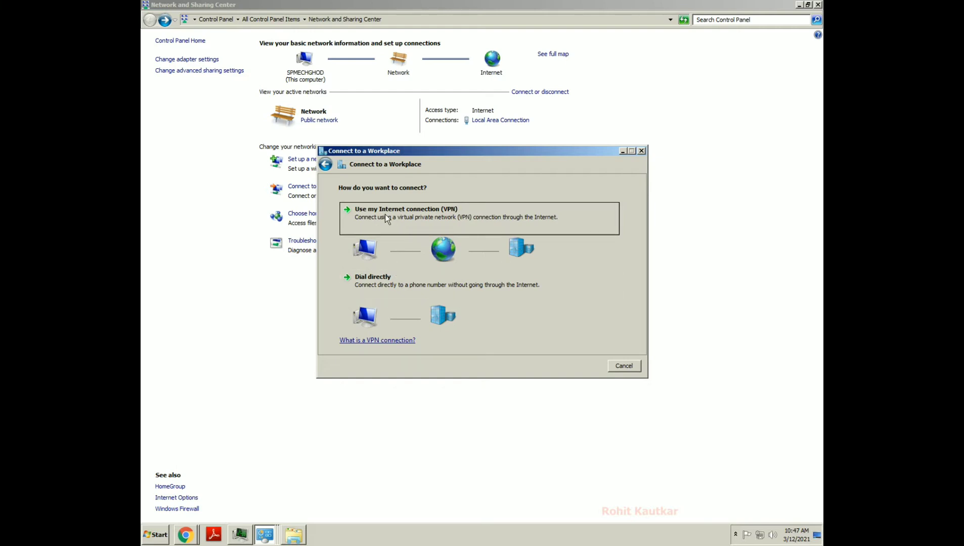
click(447, 213)
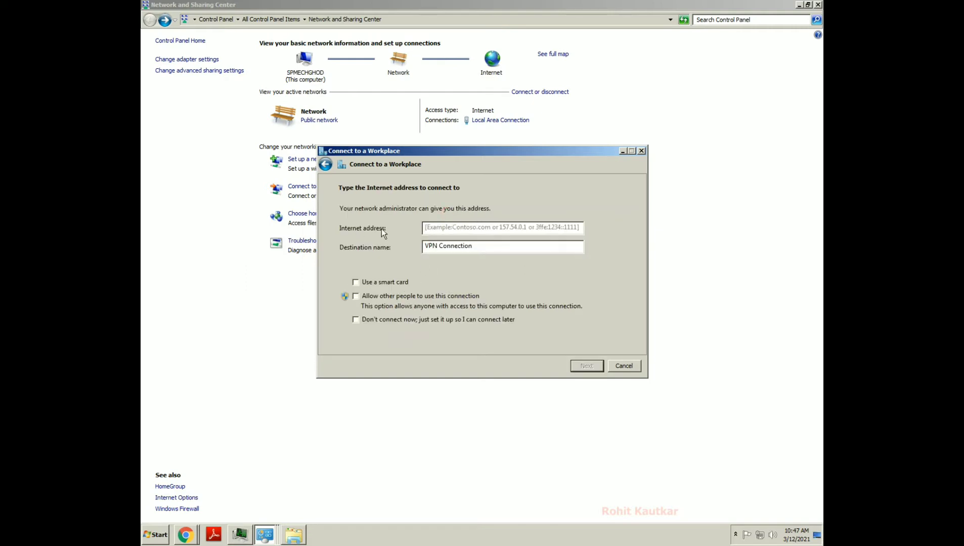
click(442, 228)
key(Escape)
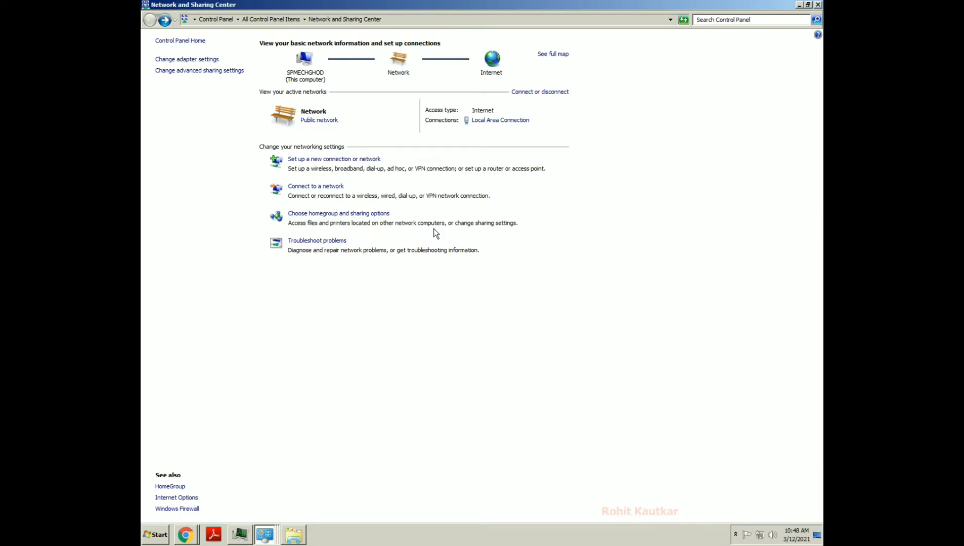
Switch to the VPN Gate page in Chrome and copy the DDNS hostname public-vpn-107.opengw.net again
click(193, 532)
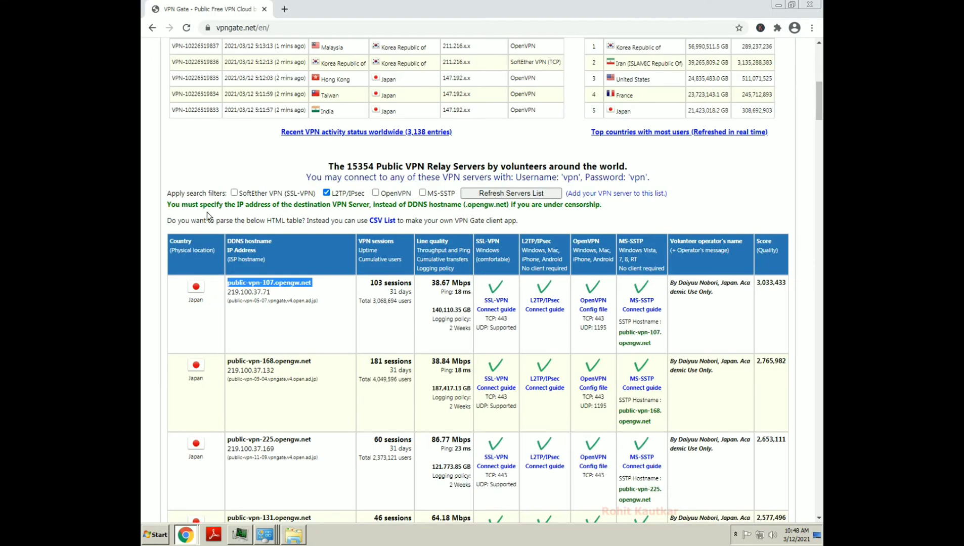
click(229, 282)
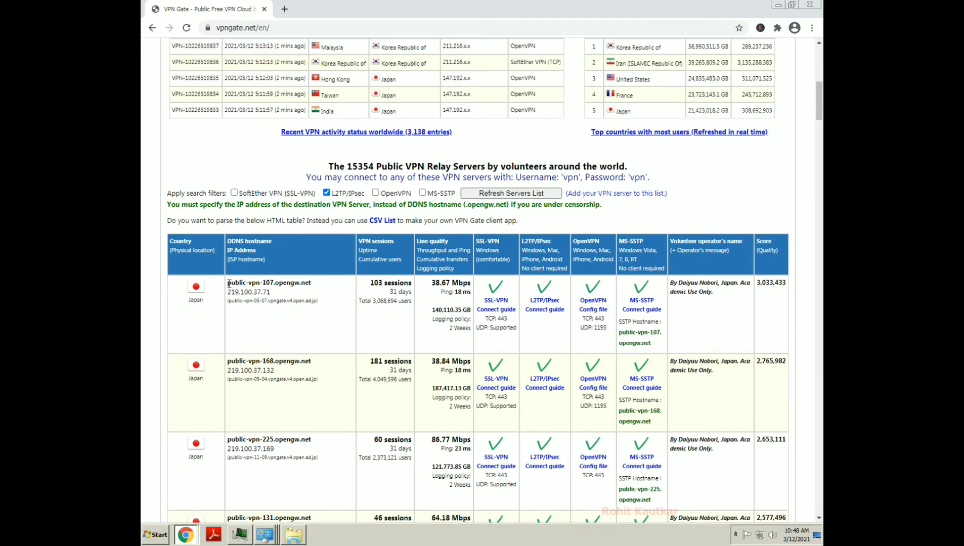
drag(229, 283, 306, 284)
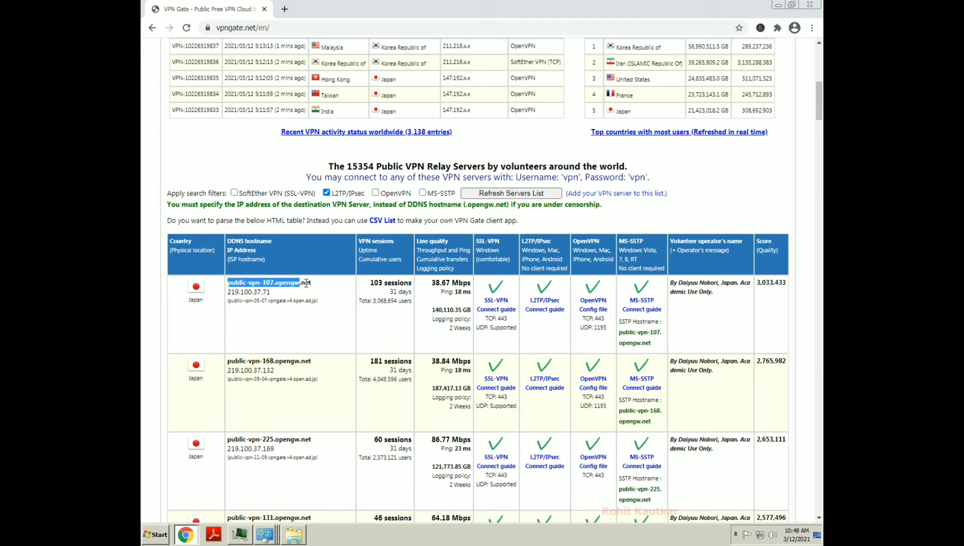
right_click(307, 284)
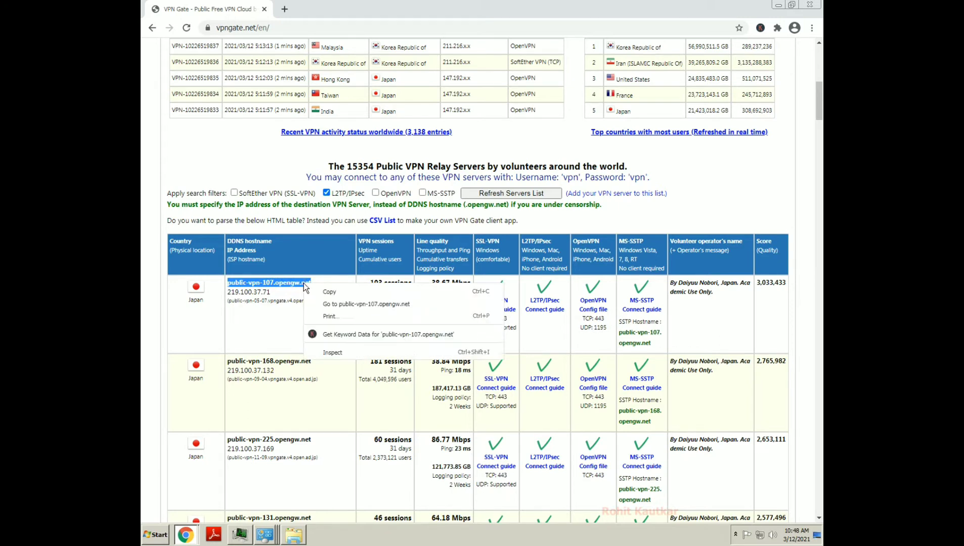
click(313, 289)
In the Connect to a Workplace wizard, enter public-vpn-107.opengw.net as the Internet address and choose to set it up without connecting now
click(268, 532)
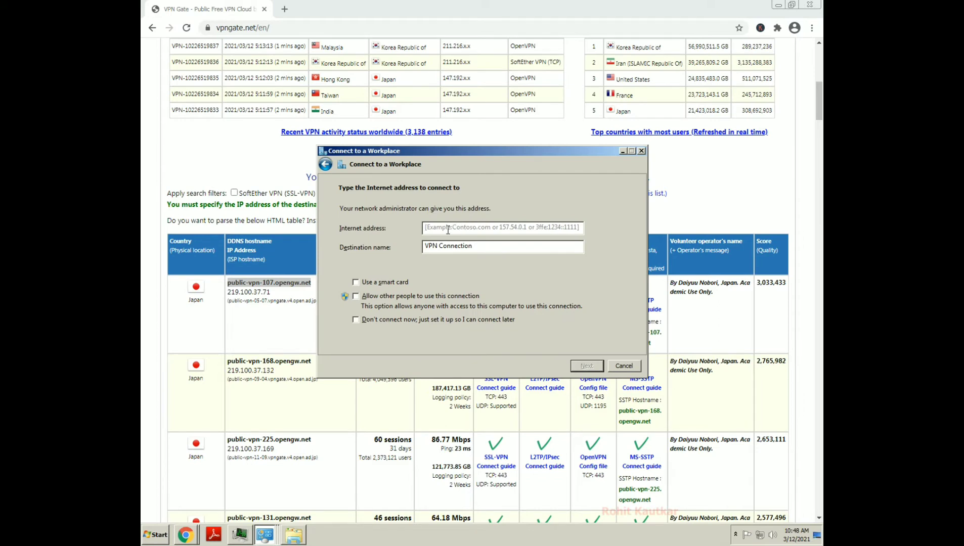
right_click(448, 230)
click(463, 268)
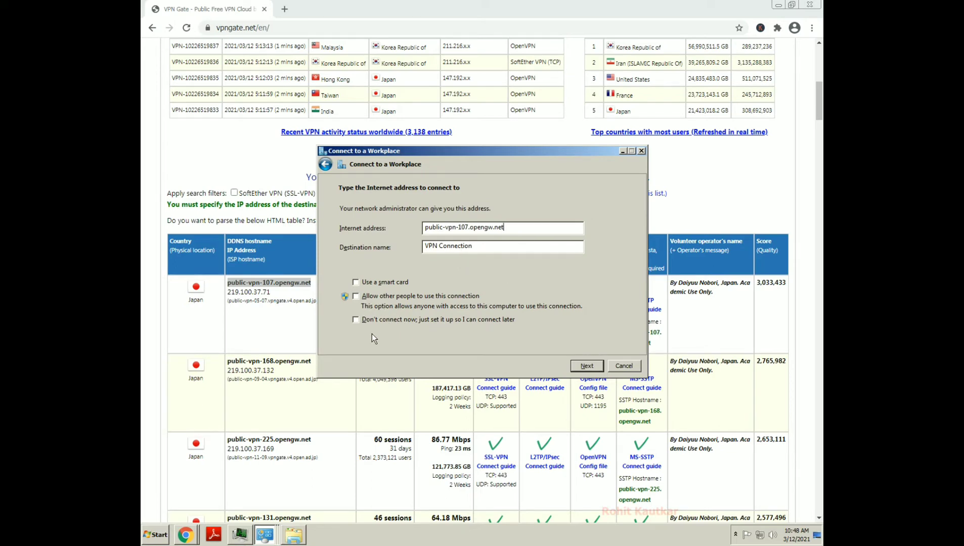
click(357, 320)
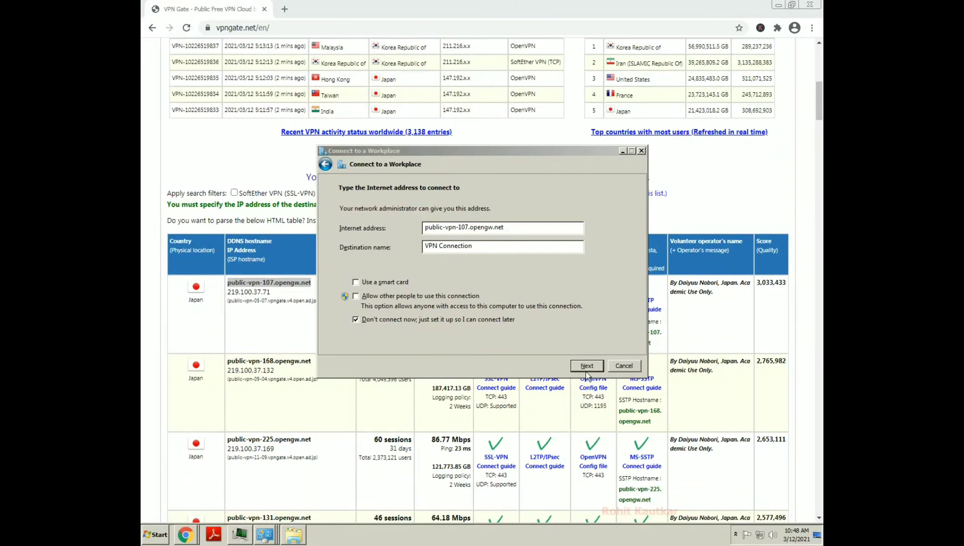
click(585, 366)
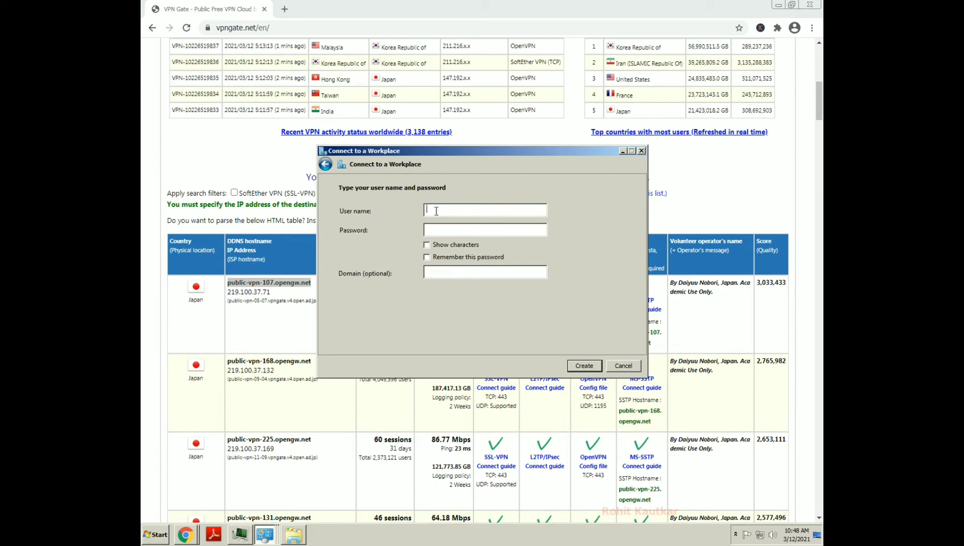
Create the VPN connection with user name vpn and the account password, and close the wizard without connecting
text(vpn)
key(Tab)
text(vpn)
click(585, 366)
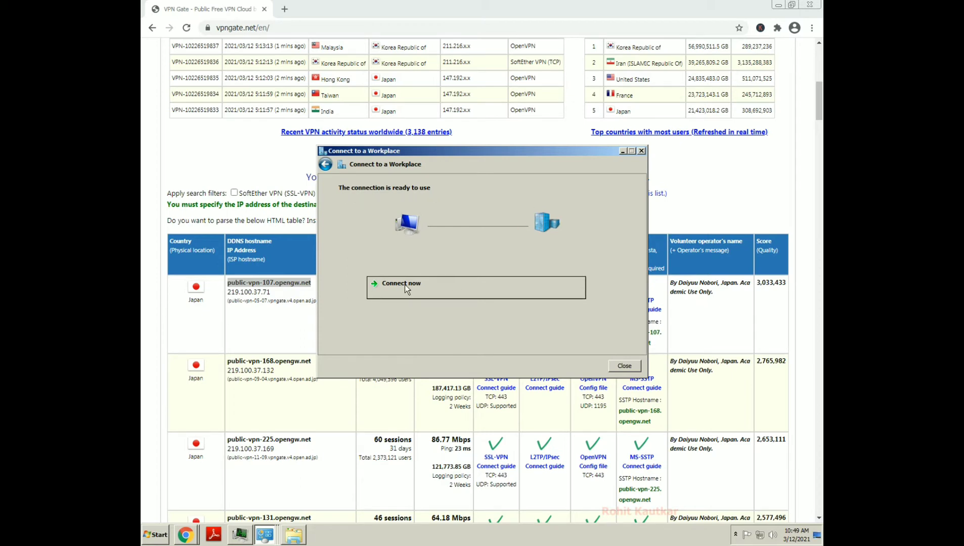
click(621, 370)
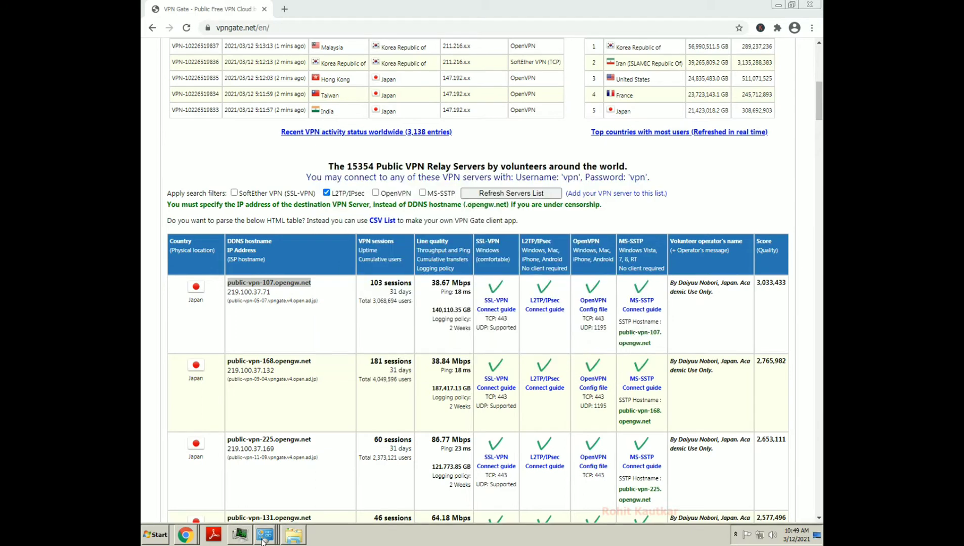
Go to the adapter settings from the Network and Sharing Center and open the properties of VPN Connection
click(266, 535)
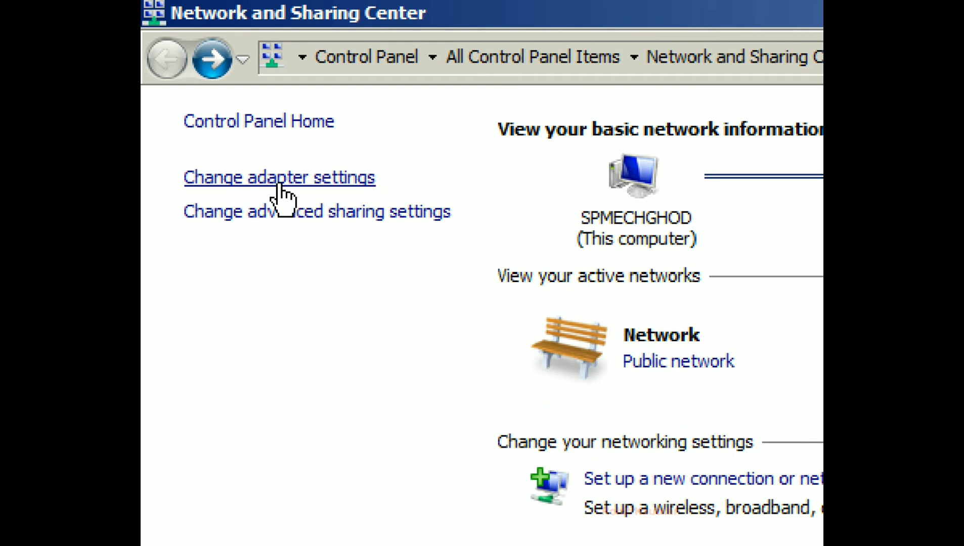
click(279, 186)
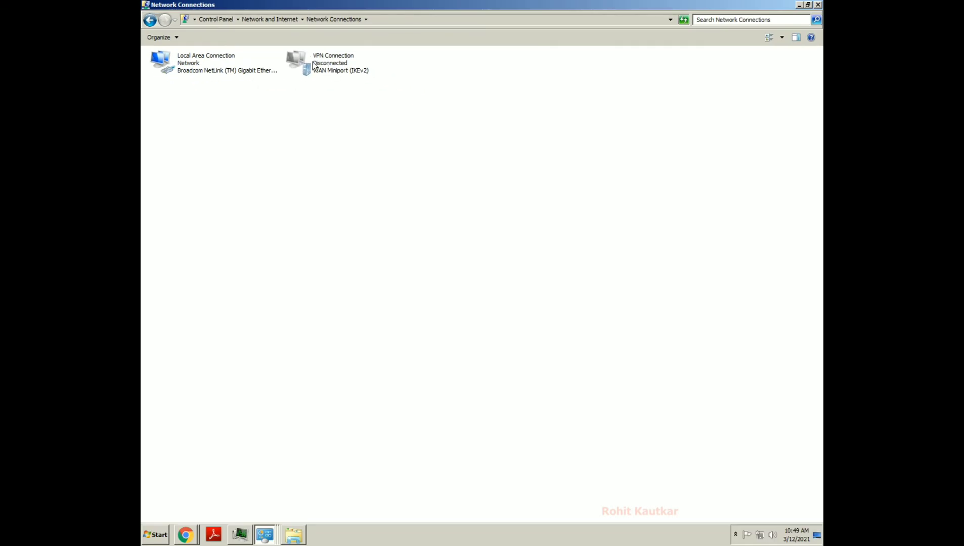
right_click(322, 58)
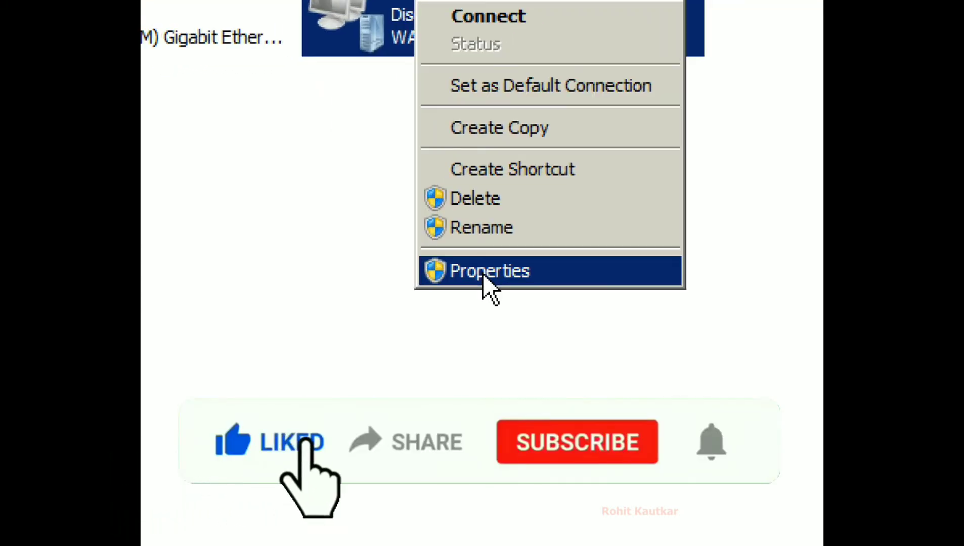
click(496, 269)
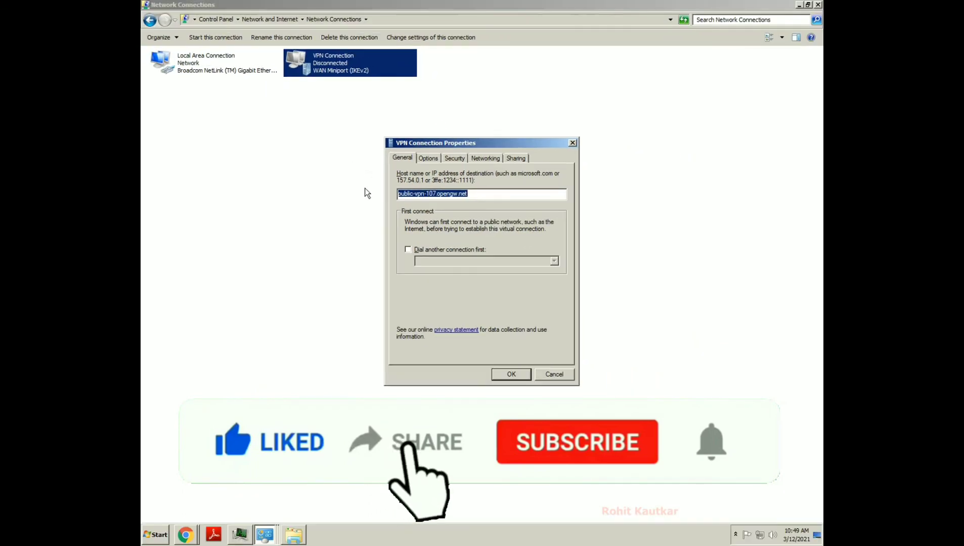
Set the connection's type of VPN to Layer 2 Tunneling Protocol with IPsec (L2TP/IPSec) in its security settings
click(558, 200)
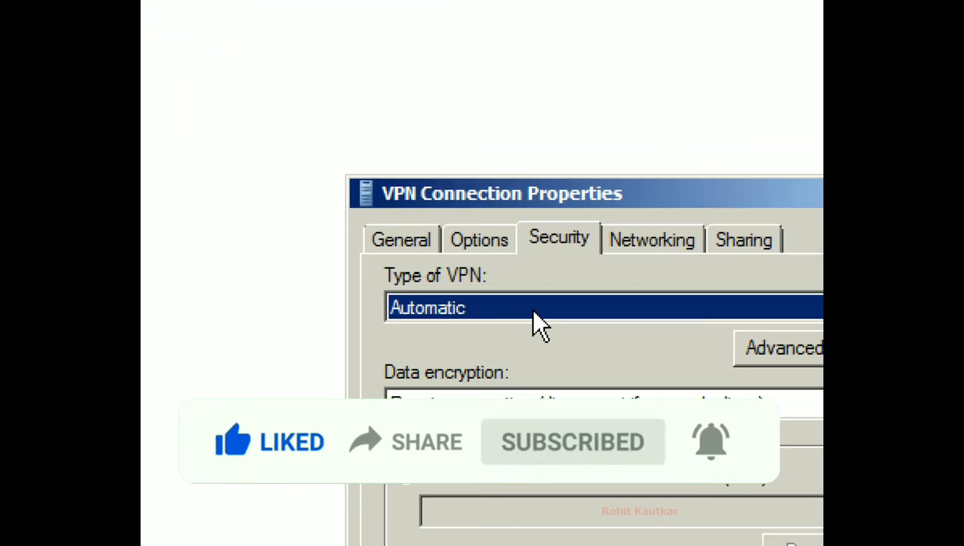
key(ctrl+2)
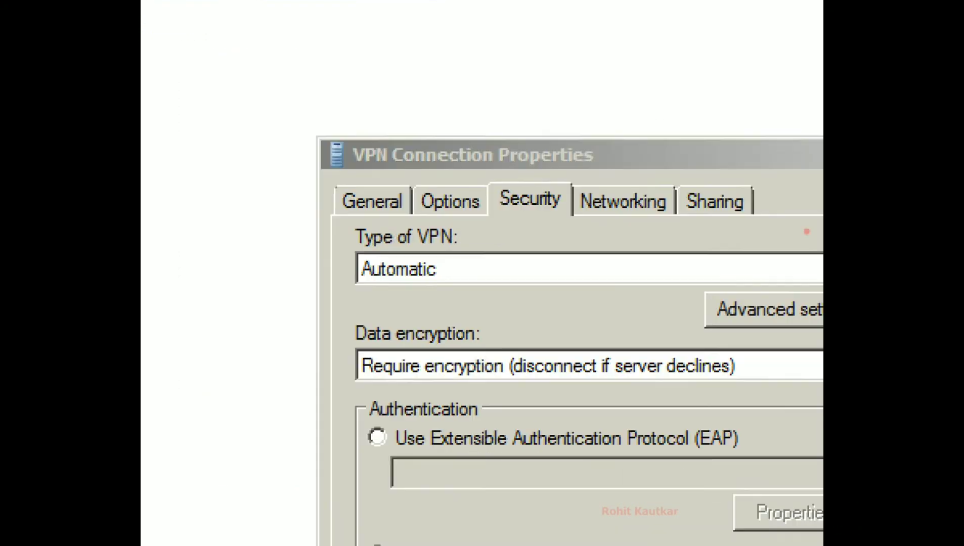
click(676, 175)
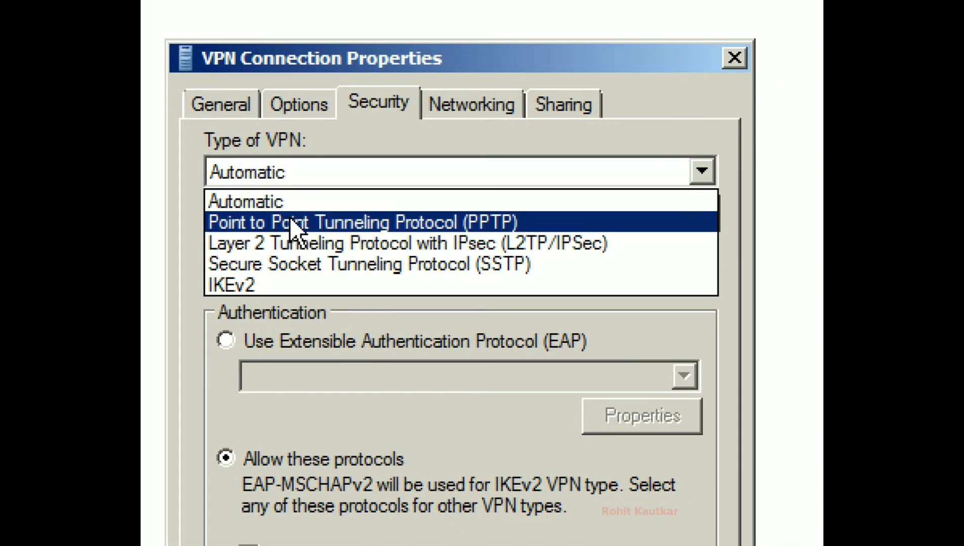
click(541, 245)
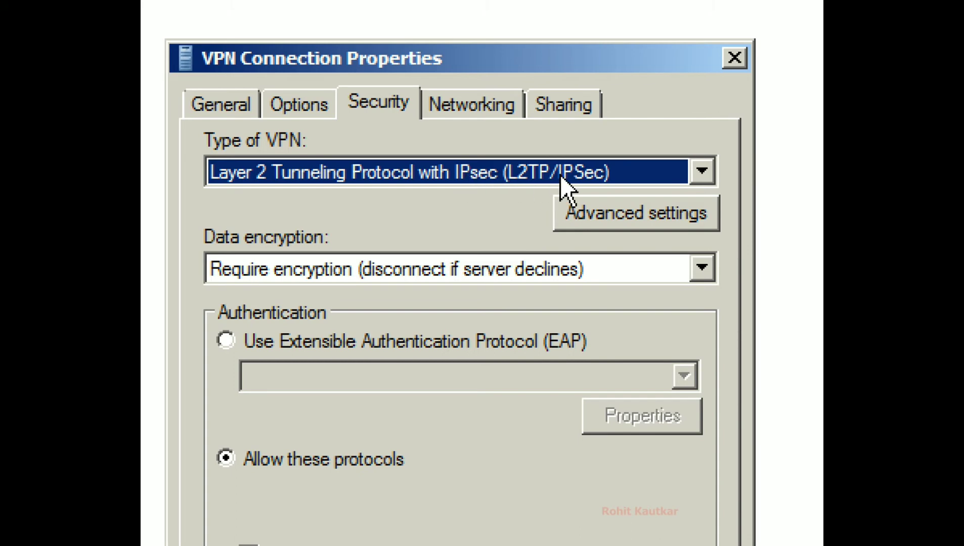
Enable preshared key authentication for L2TP, enter the preshared key, and save the connection's properties
click(619, 213)
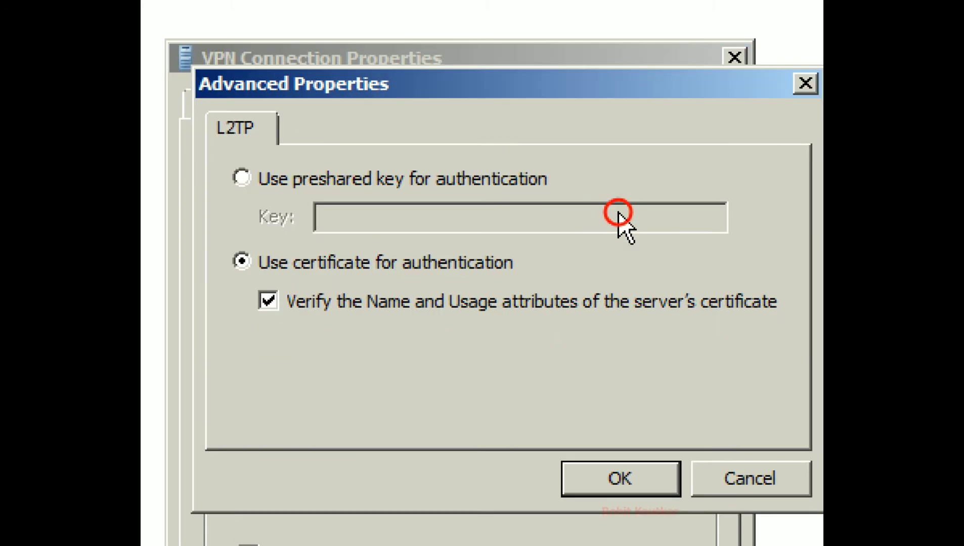
click(238, 177)
click(342, 218)
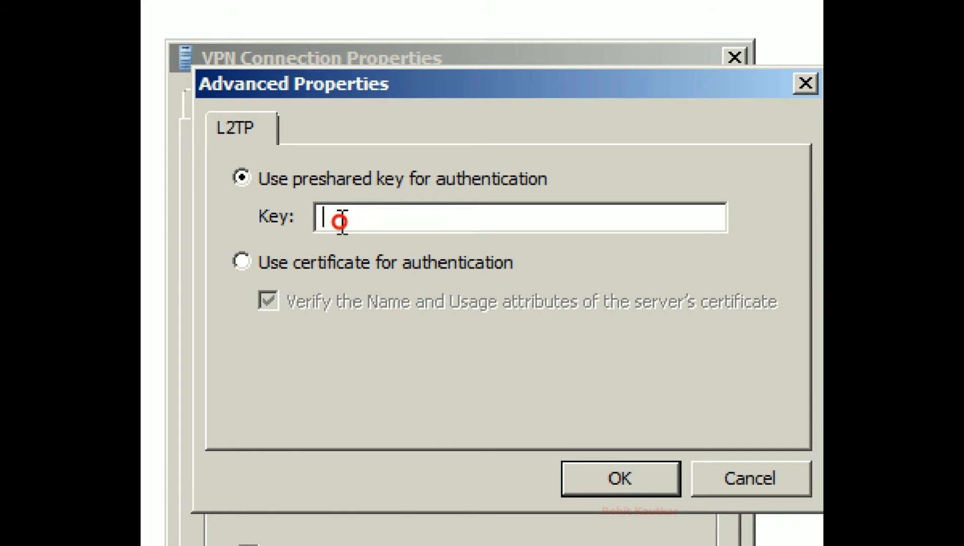
text(vpn)
click(622, 479)
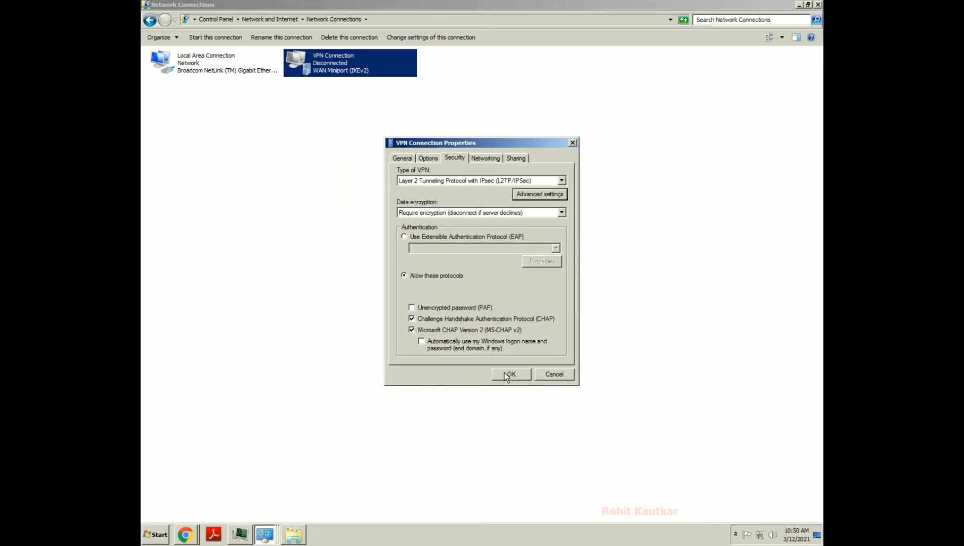
click(505, 375)
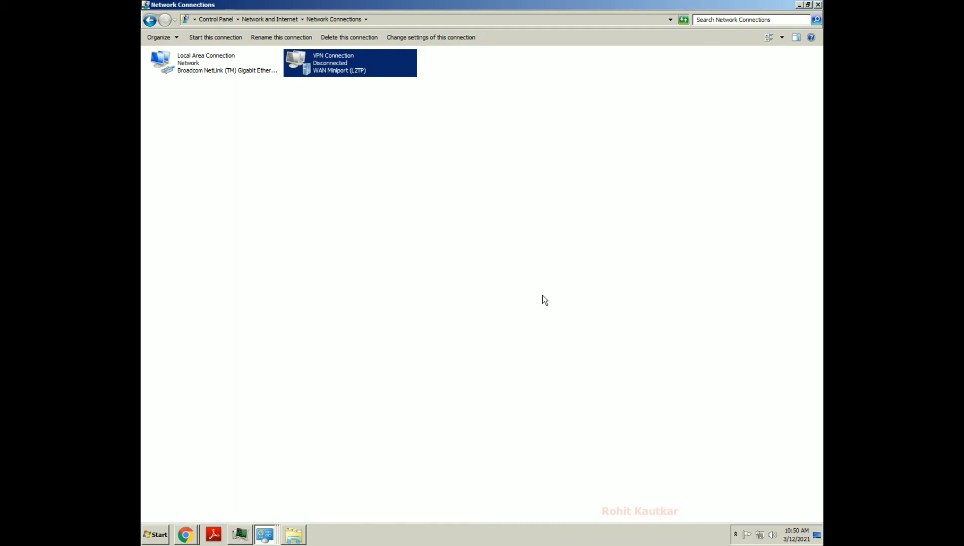
click(372, 207)
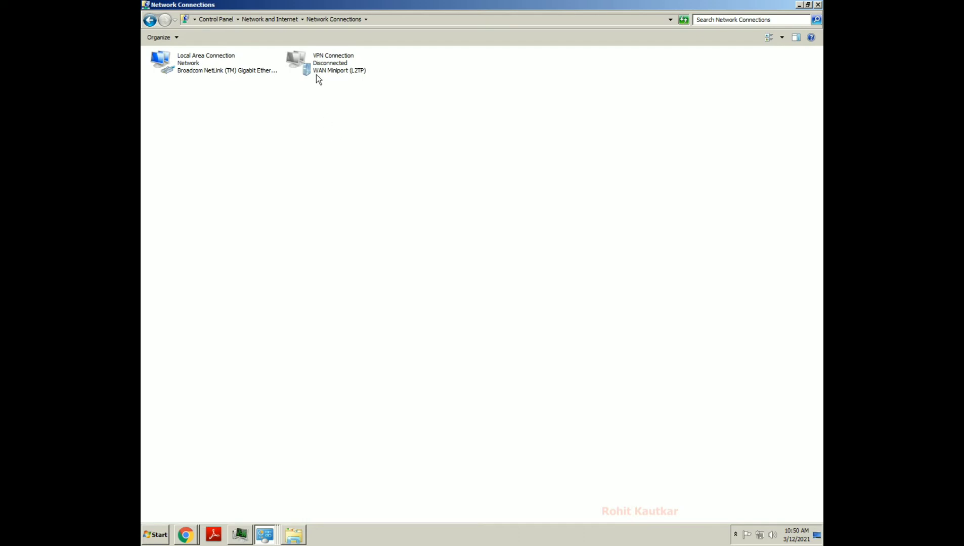
Connect VPN Connection with the account password, saving the user name and password for Me only
right_click(318, 61)
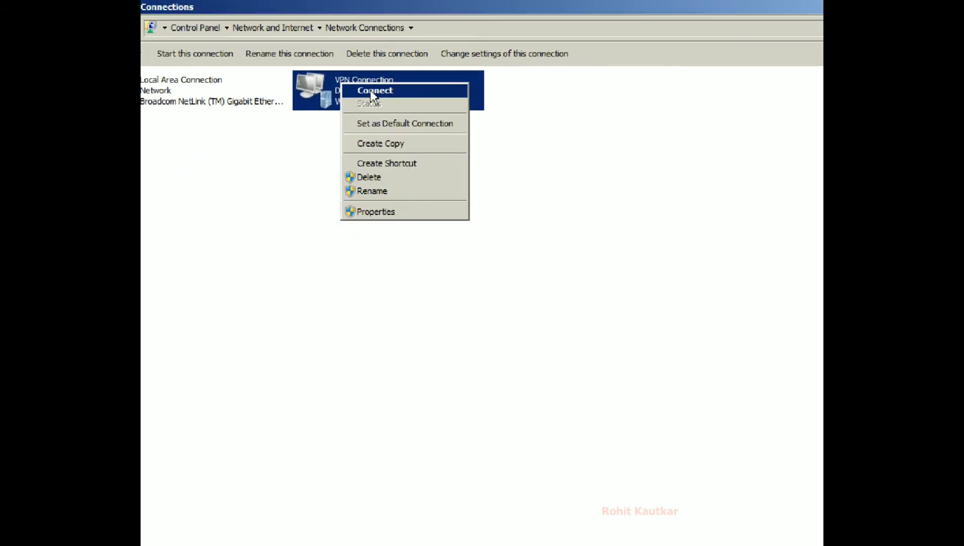
click(488, 194)
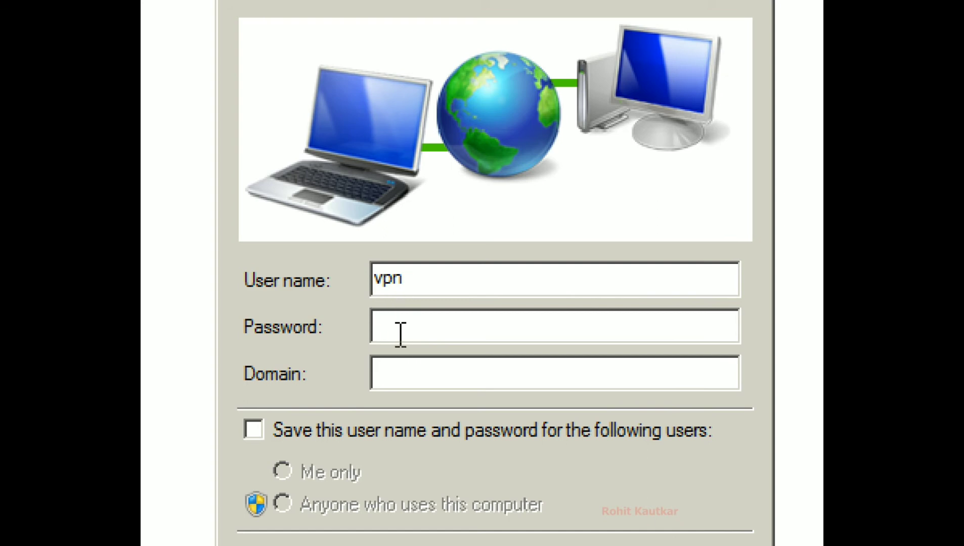
text(vpn)
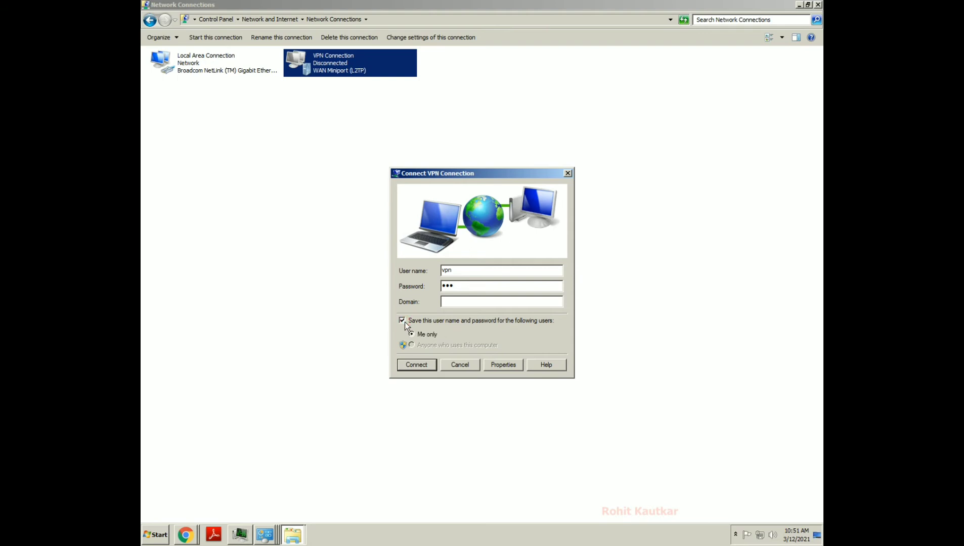
click(422, 366)
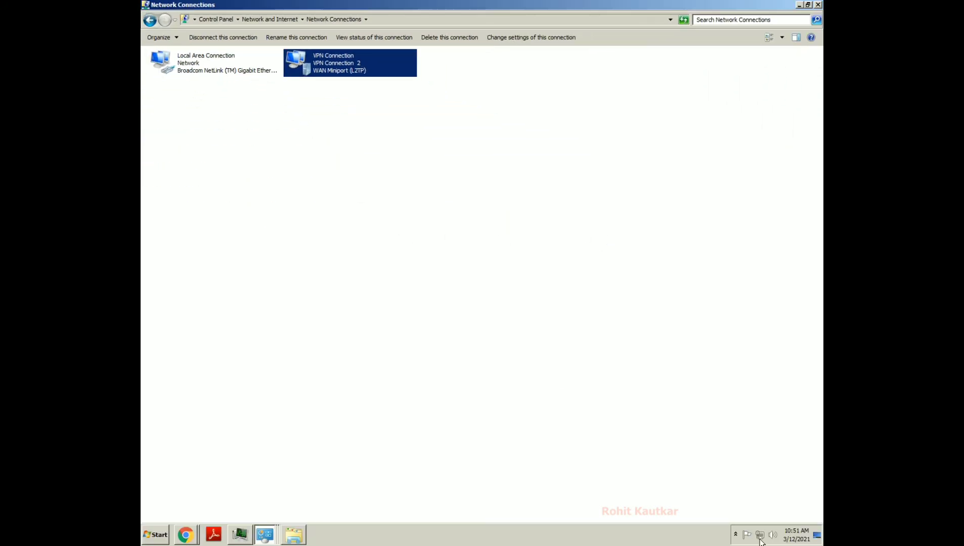
Check the status of the VPN connection in the list of current network connections
click(760, 535)
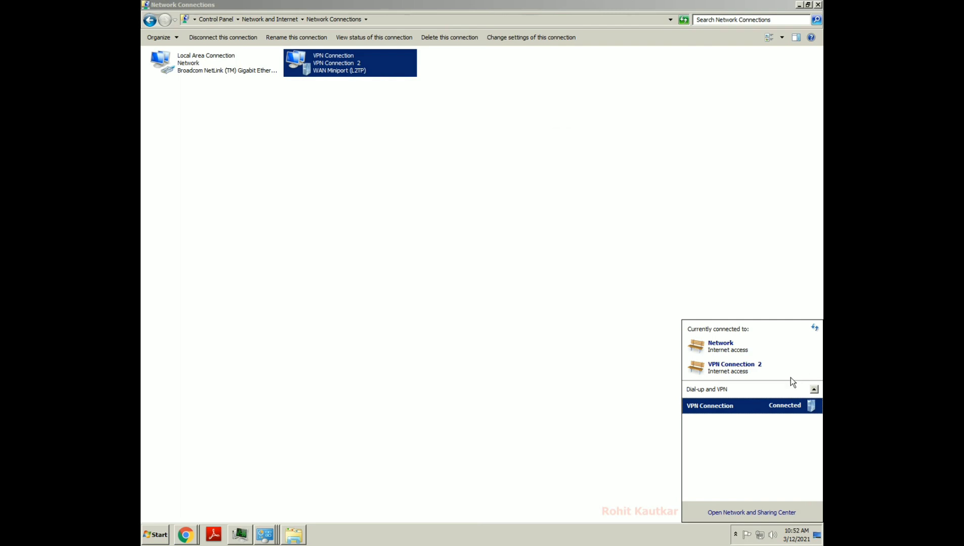
click(536, 223)
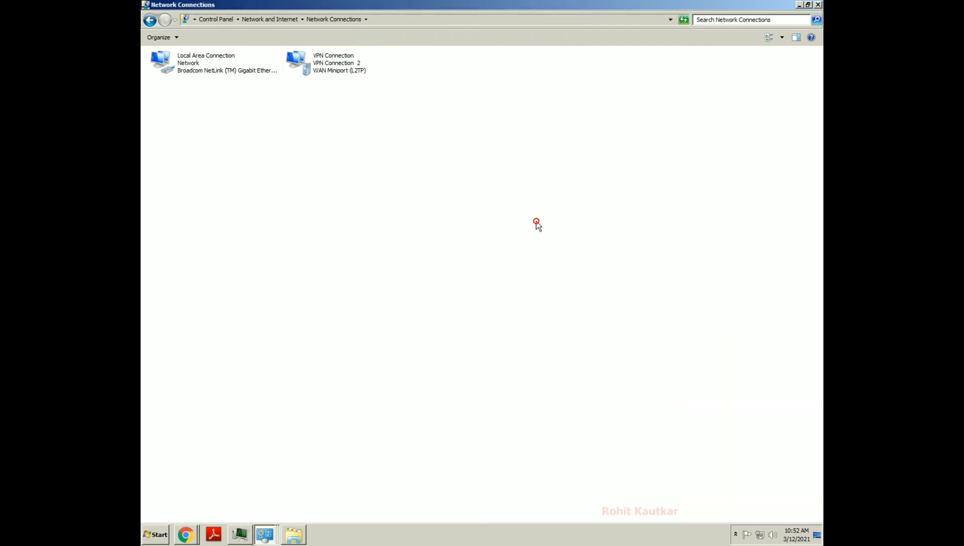
right_click(326, 52)
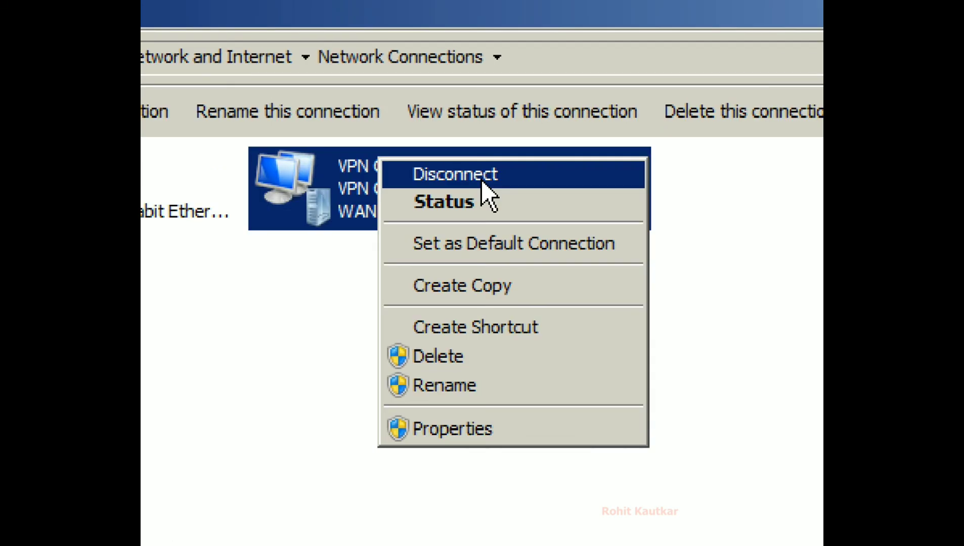
click(219, 373)
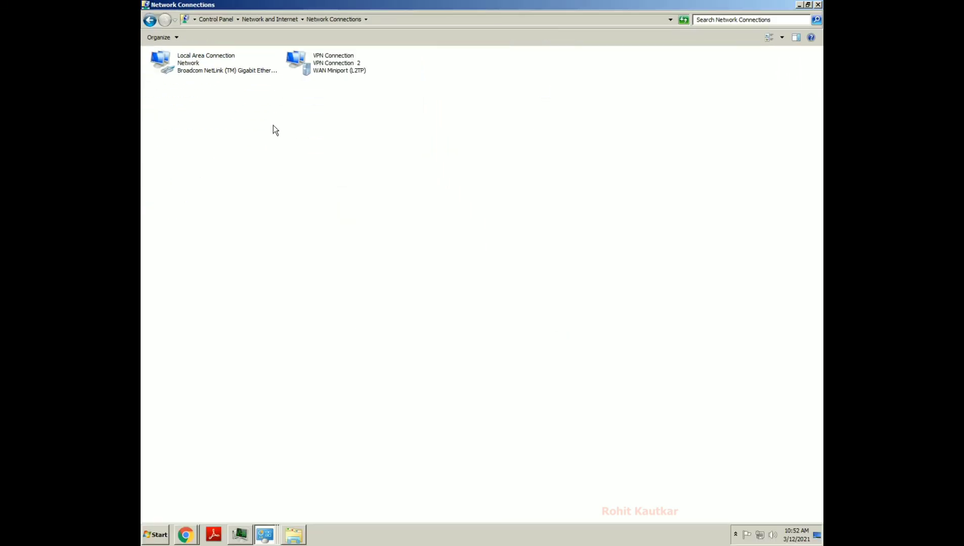
Switch to Chrome and search Google for "iplocation" in a new tab
click(186, 531)
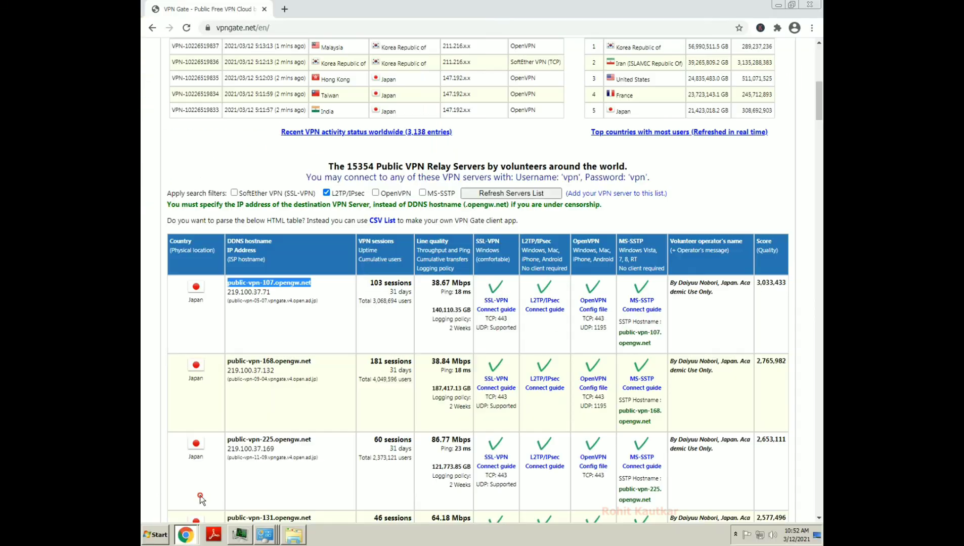
click(287, 8)
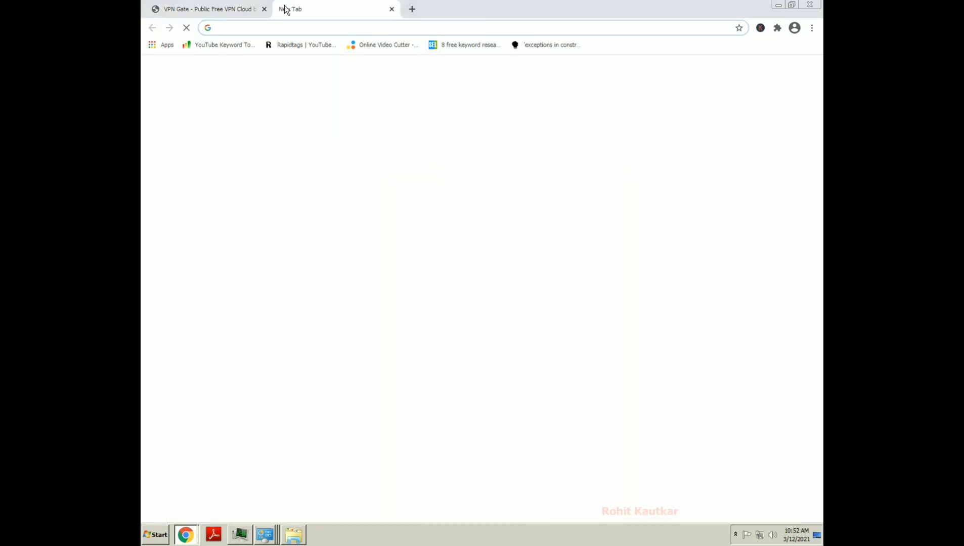
text(ip)
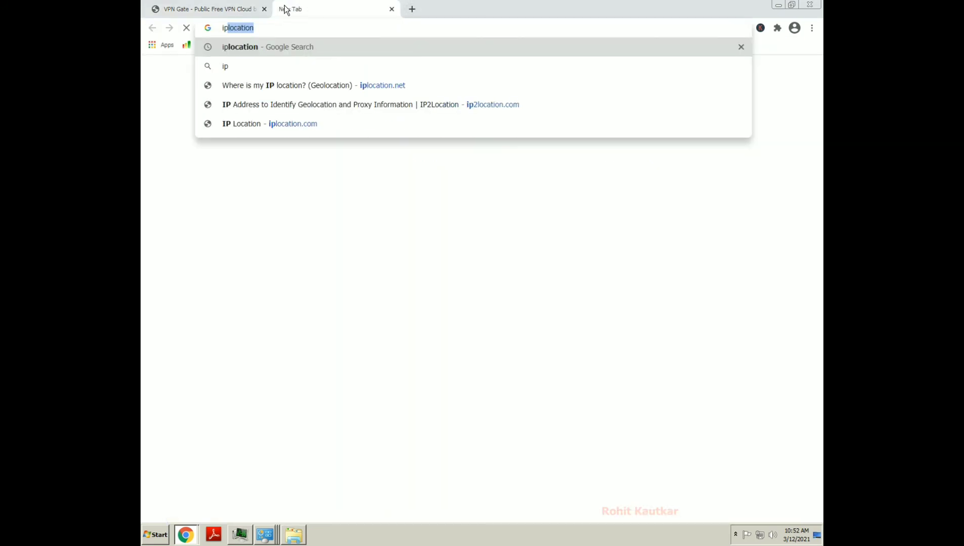
text(lo)
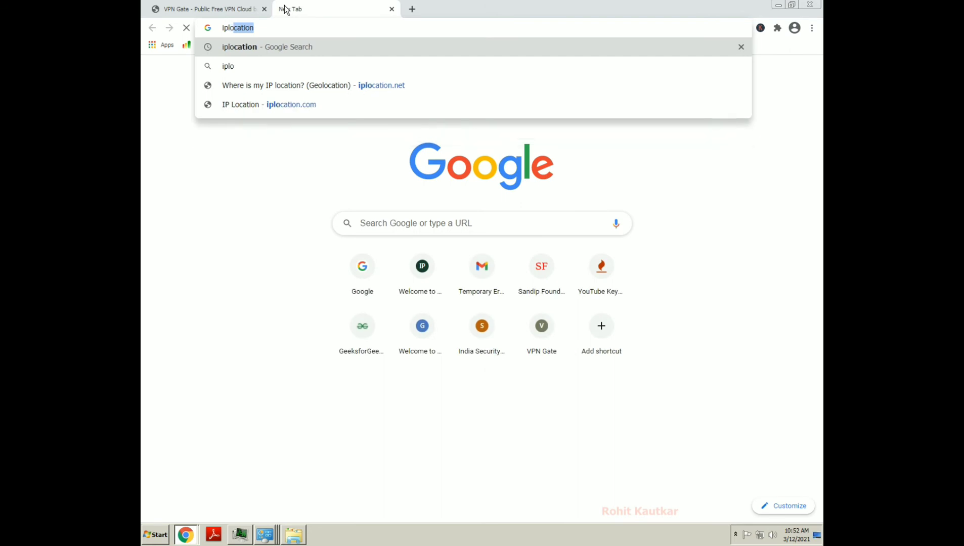
text(cation)
key(Return)
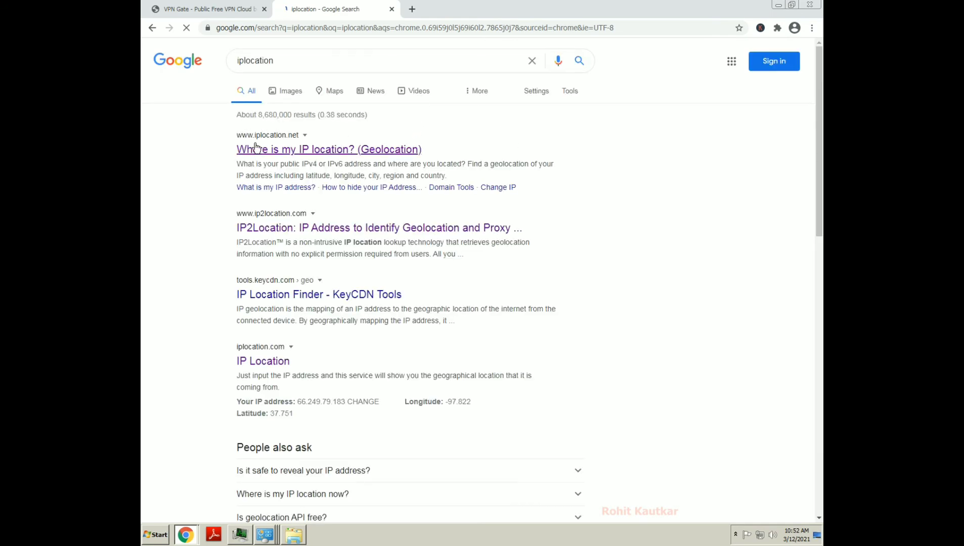
Open the iplocation.net result "Where is my IP location? (Geolocation)" in a separate tab and bring that page into view
right_click(348, 153)
click(357, 154)
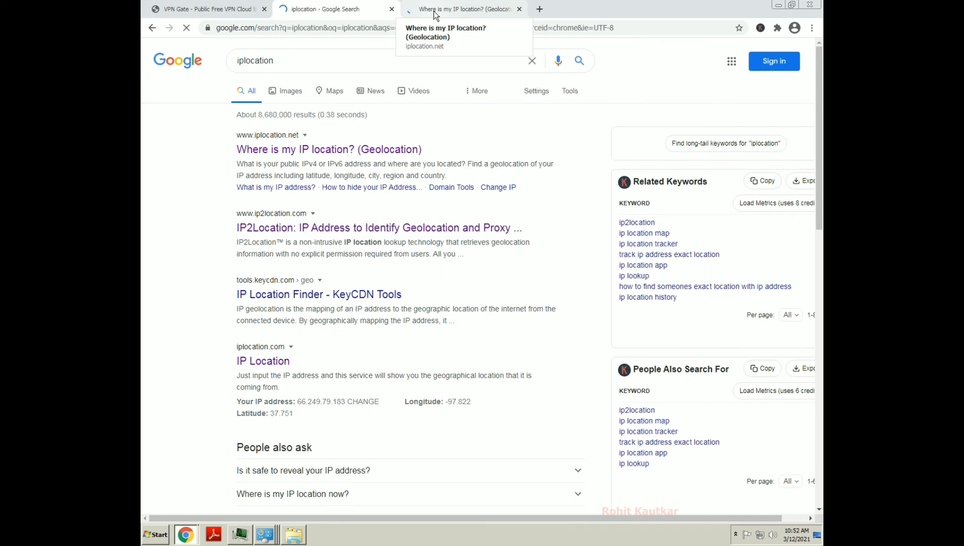
click(434, 15)
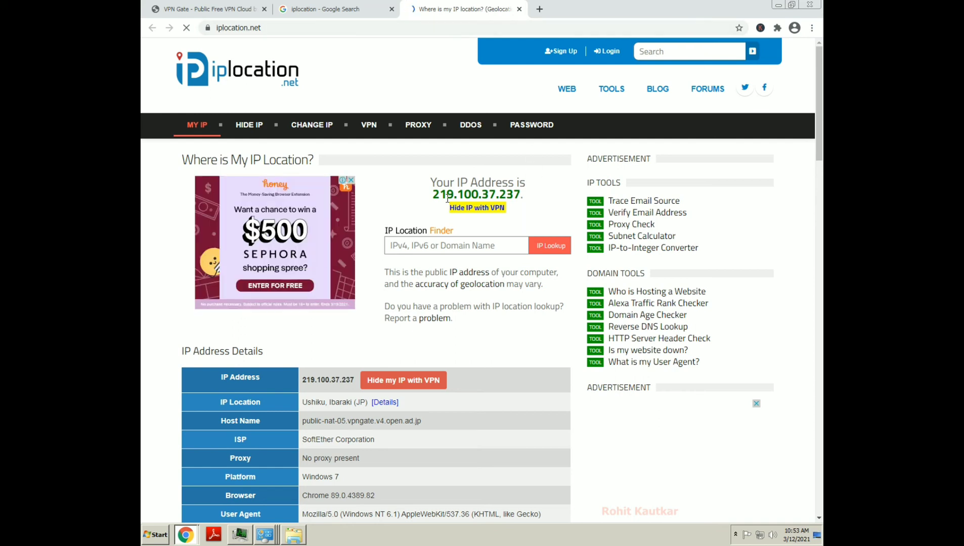
Compare the public IP address shown on iplocation.net with the server entries in the VPN Gate list
drag(434, 198, 528, 199)
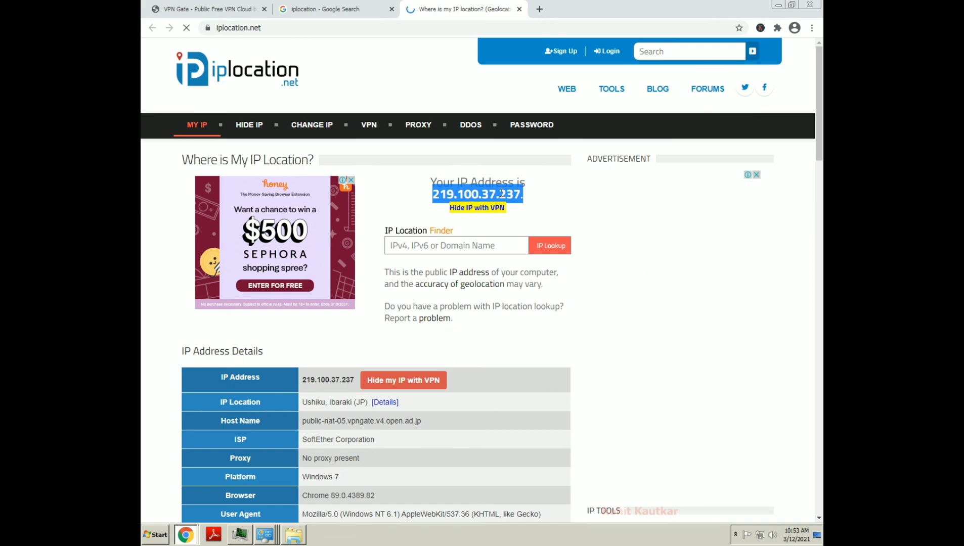
triple_click(500, 193)
click(213, 9)
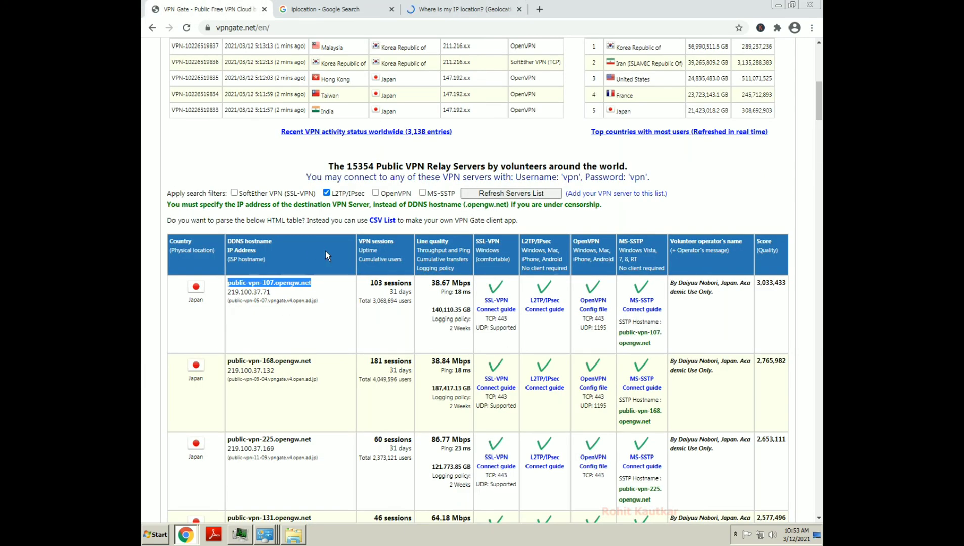
click(436, 9)
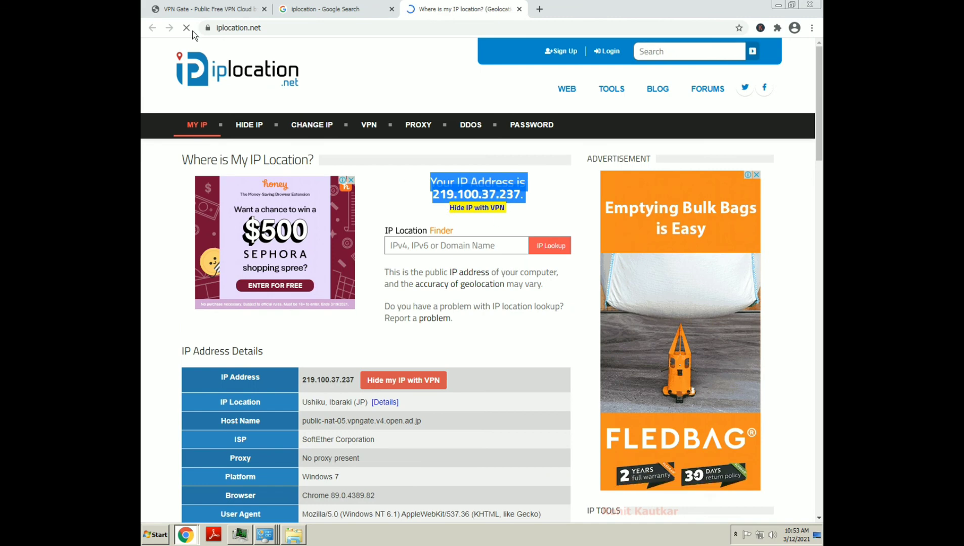
click(192, 16)
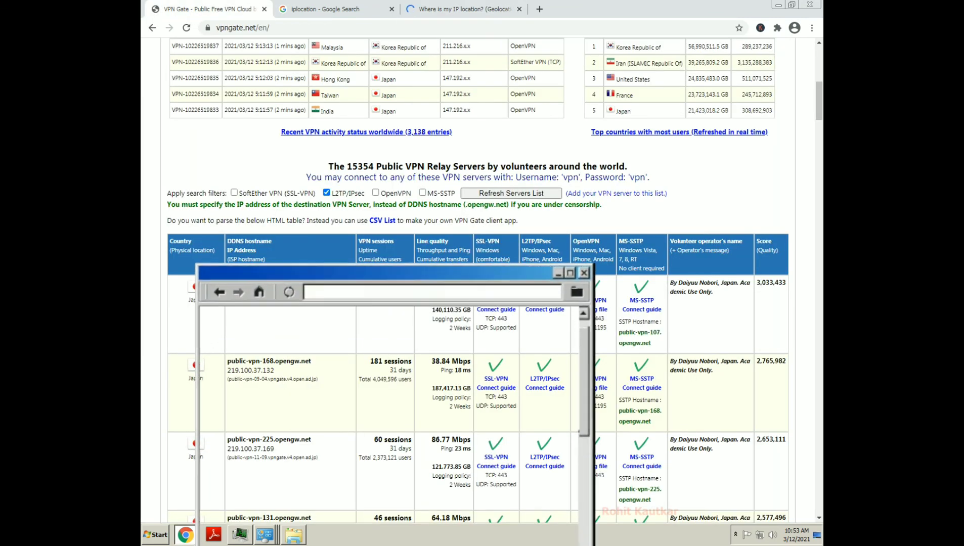
click(460, 9)
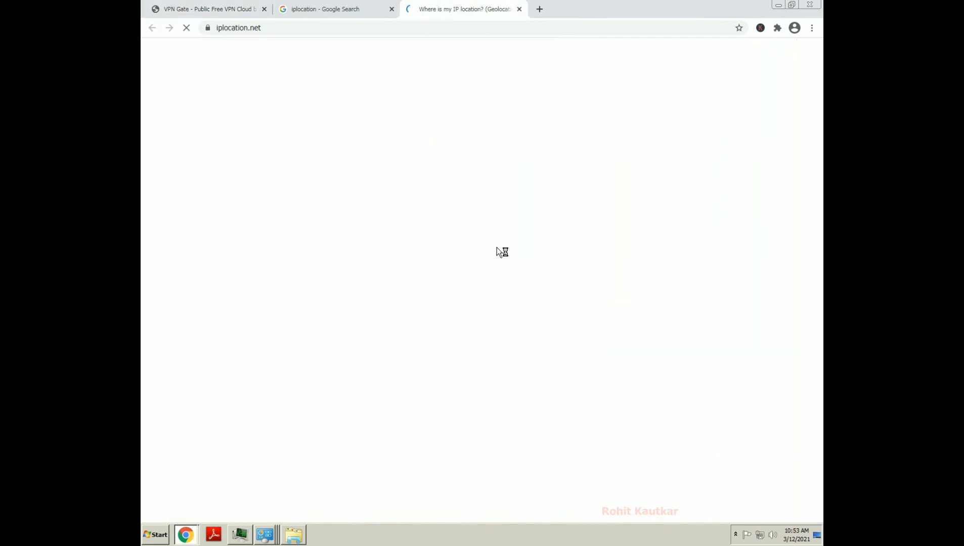
Examine the IP Address Details table on iplocation.net and return to the Google results for iplocation
scroll(509, 362, down, 5)
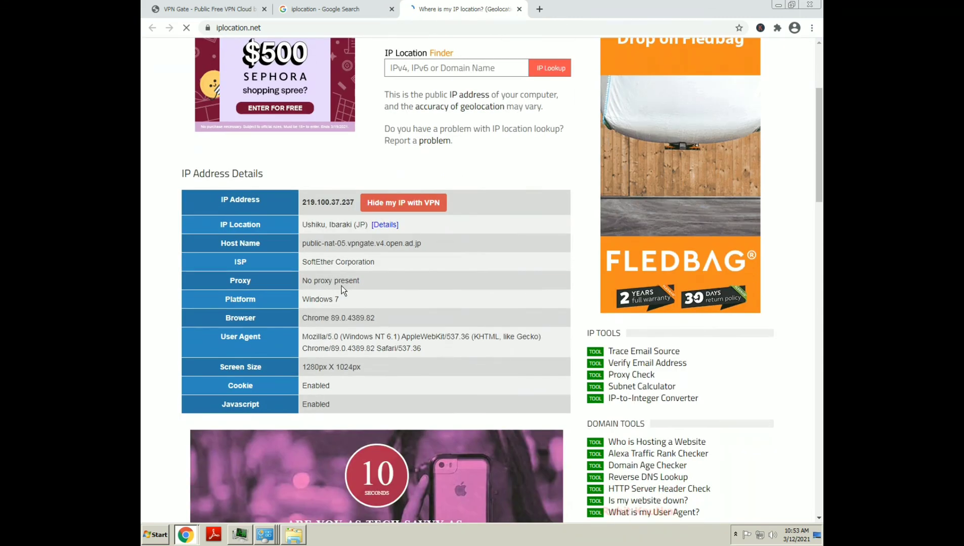
scroll(342, 223, down, 1)
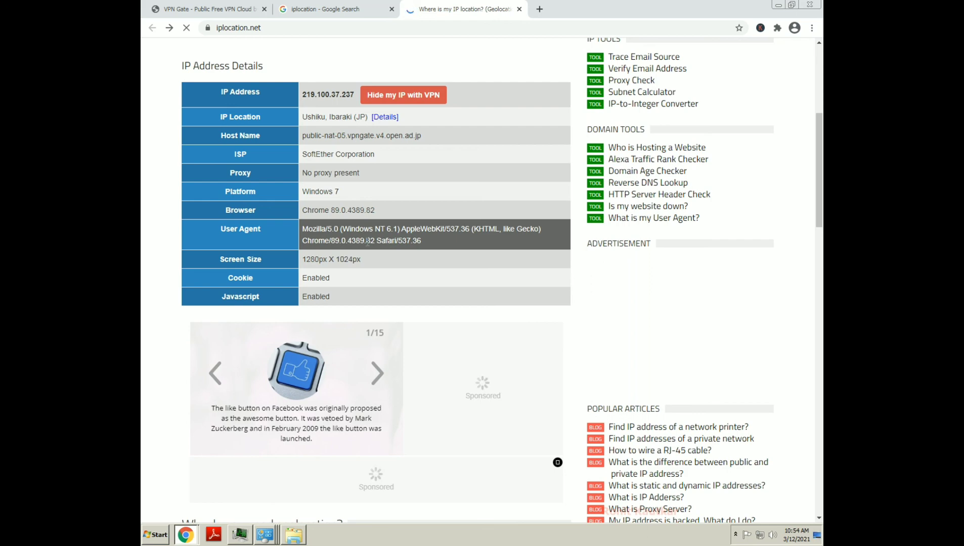
click(303, 12)
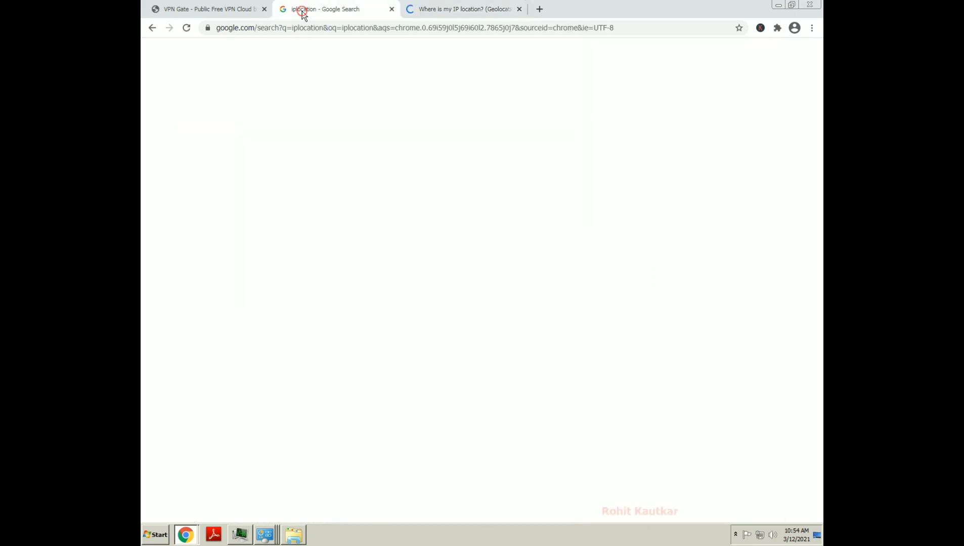